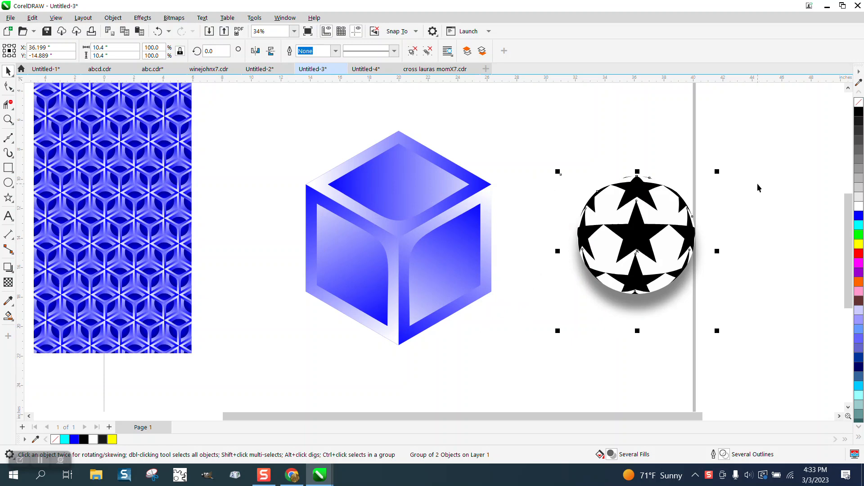
Nudge the grouped star ball 16 inches left so it sits inside the blue cube
{"action": "key", "text": "Left"}
{"action": "key", "text": "Left"}
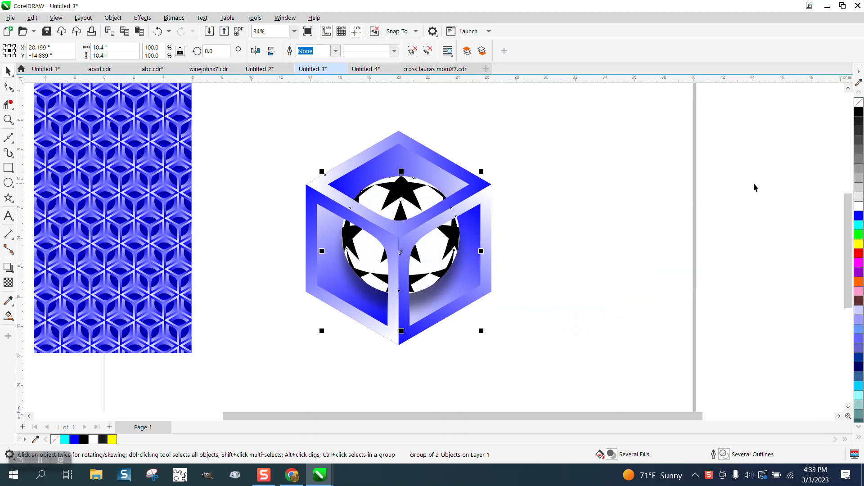
Set the nudge distance to 12 inches and nudge the star ball right, out of the cube
{"action": "left_click", "coordinate": [597, 129]}
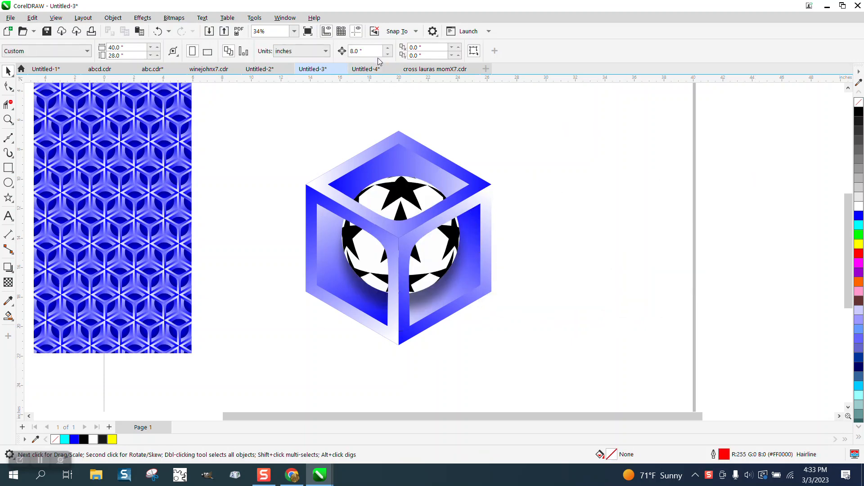
{"action": "type", "text": "12"}
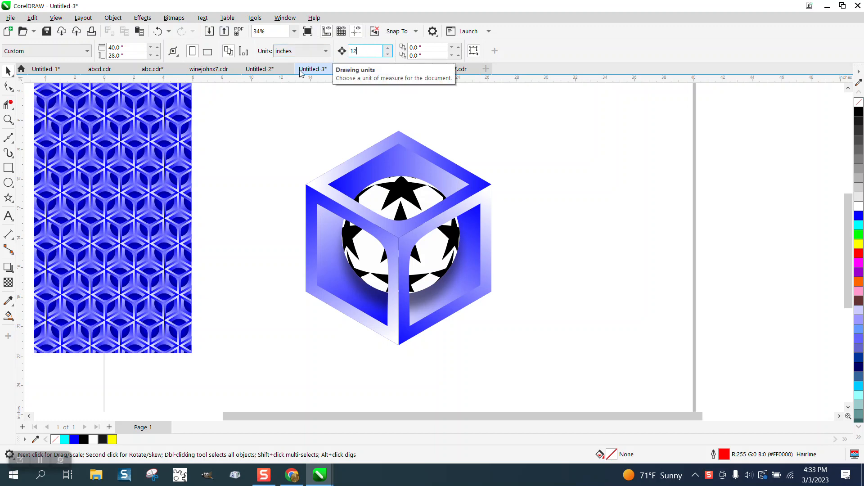
{"action": "left_click", "coordinate": [428, 198]}
{"action": "key", "text": "Right"}
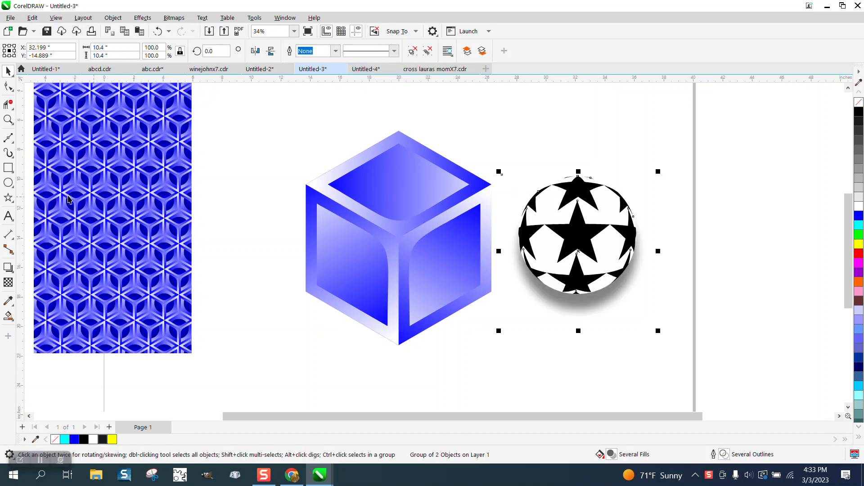
Draw a yellow rectangle about 12.6 by 11.6 inches over the star ball and send it to the back of the page
{"action": "left_click", "coordinate": [8, 168]}
{"action": "mouse_move", "coordinate": [506, 148]}
{"action": "left_mouse_down"}
{"action": "mouse_move", "coordinate": [575, 289]}
{"action": "mouse_move", "coordinate": [694, 320]}
{"action": "left_mouse_up"}
{"action": "right_click", "coordinate": [860, 251]}
{"action": "left_click", "coordinate": [859, 244]}
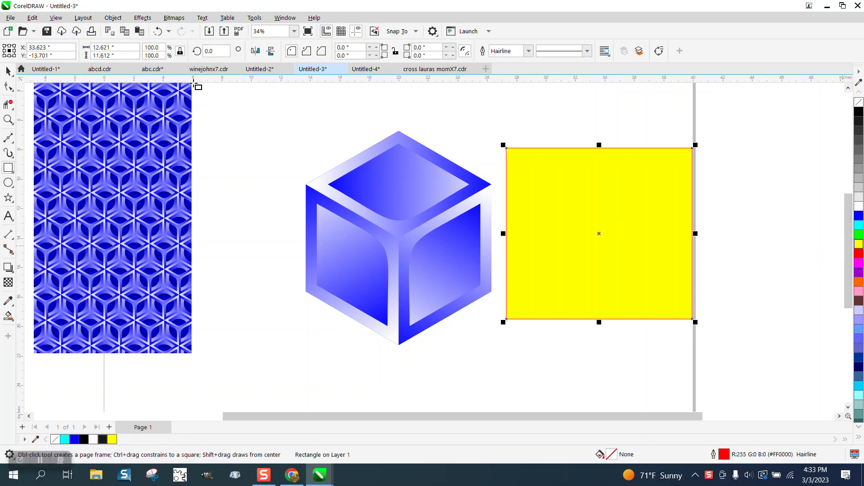
{"action": "left_click", "coordinate": [115, 18]}
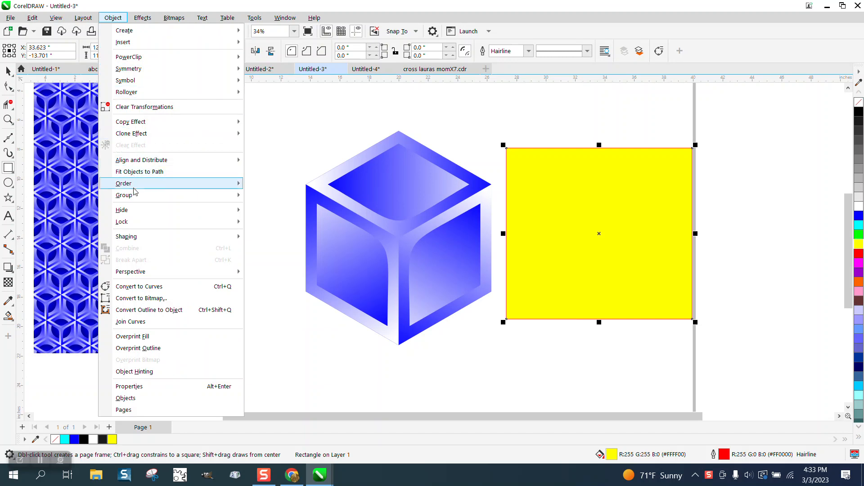
{"action": "mouse_move", "coordinate": [133, 187]}
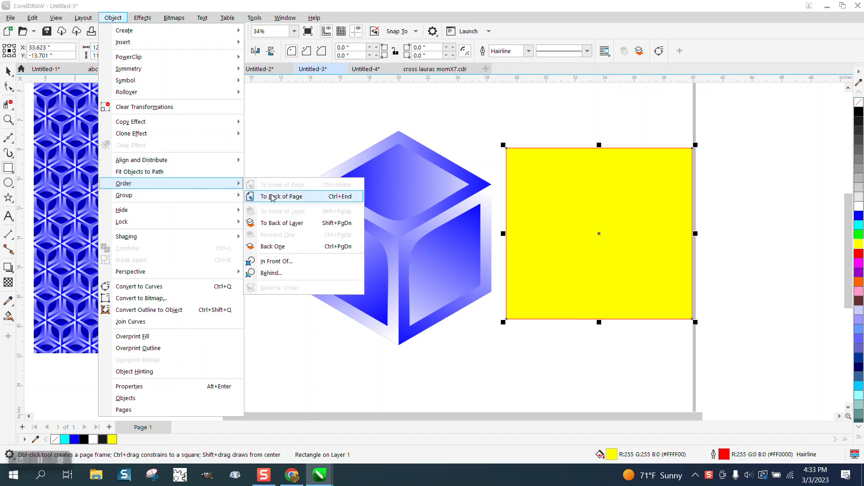
{"action": "left_click", "coordinate": [270, 193]}
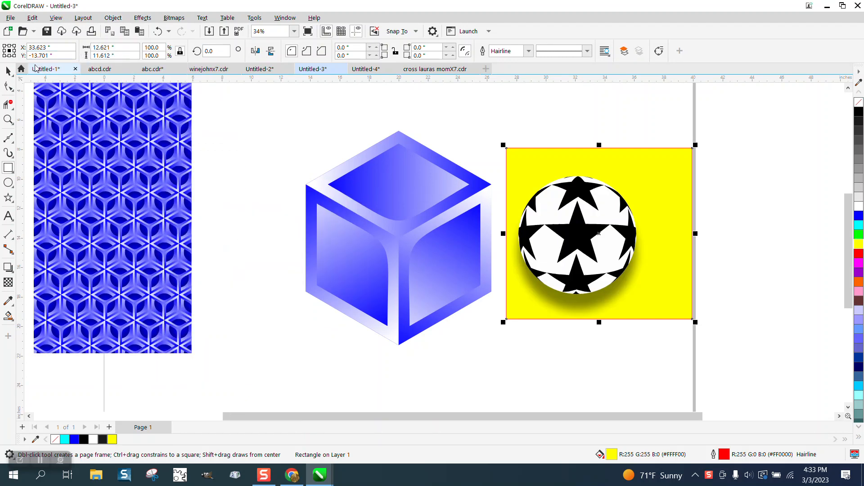
Delete the yellow rectangle behind the star ball
{"action": "left_click", "coordinate": [8, 70]}
{"action": "left_click", "coordinate": [633, 169]}
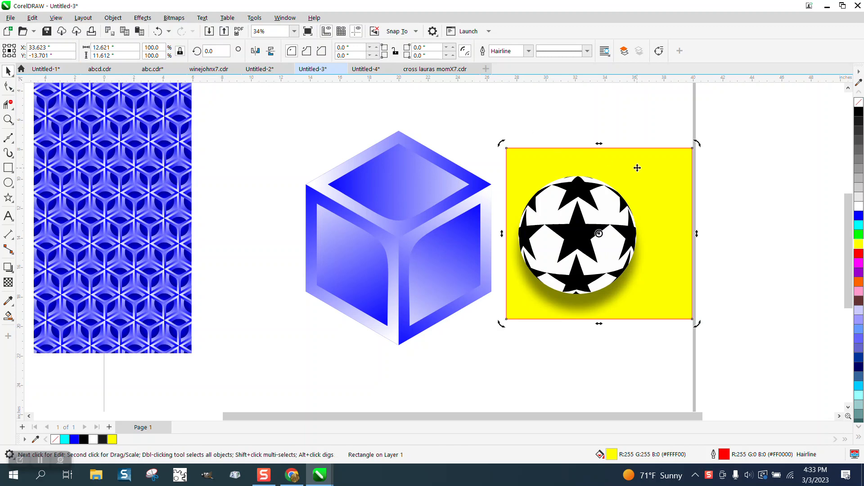
{"action": "key", "text": "Delete"}
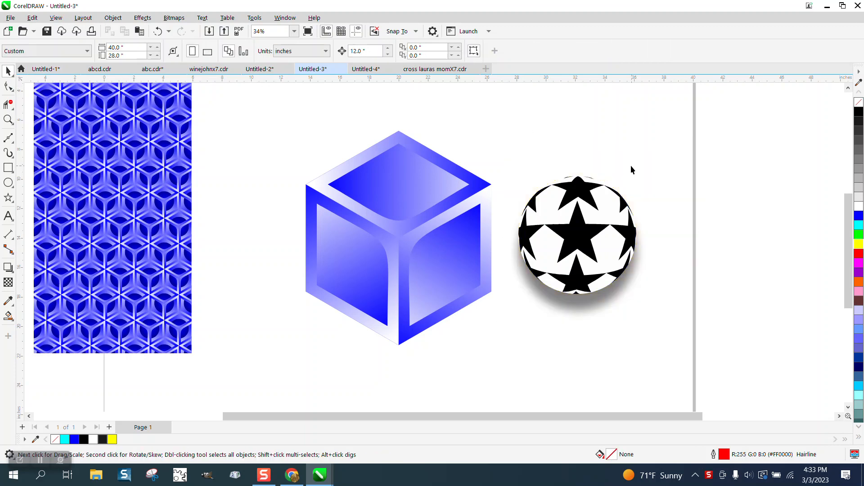
Ungroup the star ball from its blurred shadow and nudge the shadow 12 inches right
{"action": "left_click", "coordinate": [607, 218]}
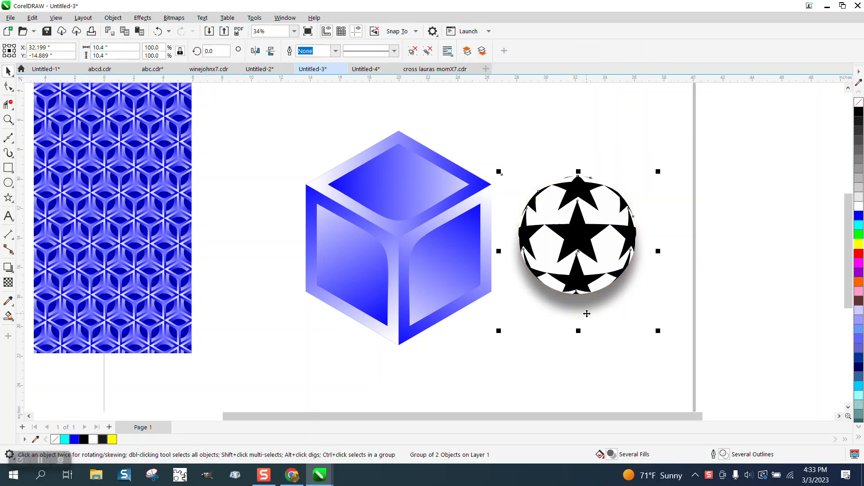
{"action": "left_click", "coordinate": [111, 18]}
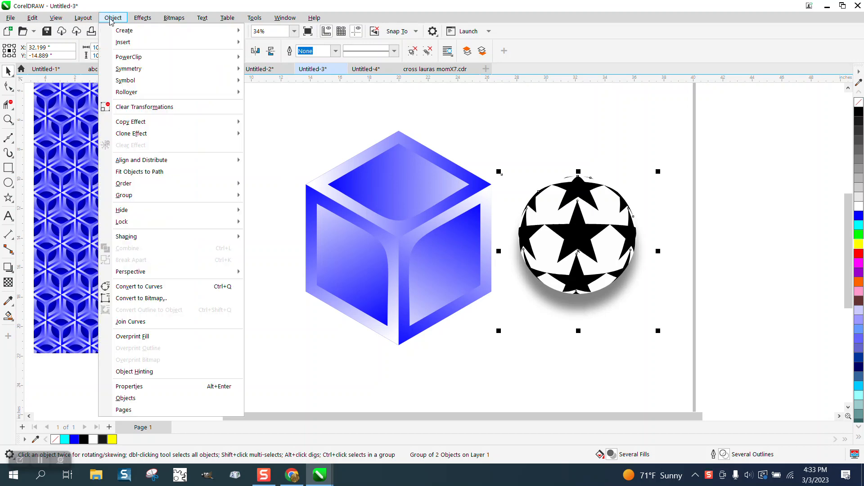
{"action": "mouse_move", "coordinate": [198, 201]}
{"action": "left_click", "coordinate": [253, 208]}
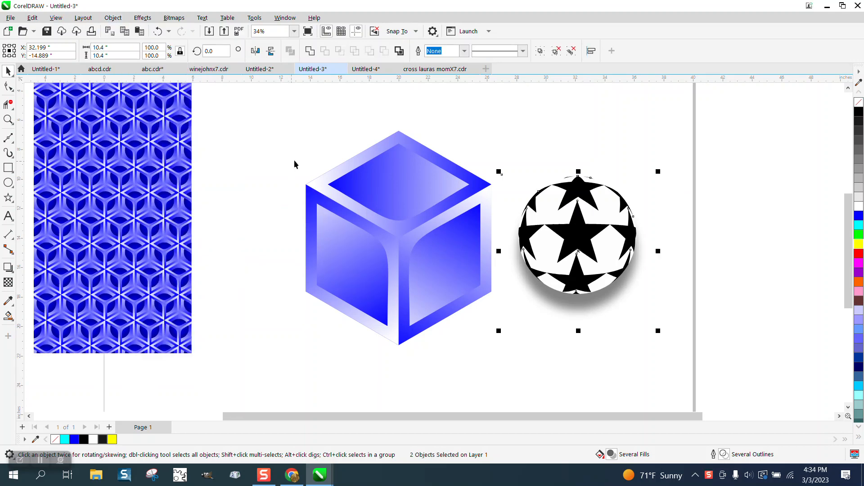
{"action": "left_click", "coordinate": [294, 161]}
{"action": "left_click", "coordinate": [578, 307]}
{"action": "key", "text": "Right"}
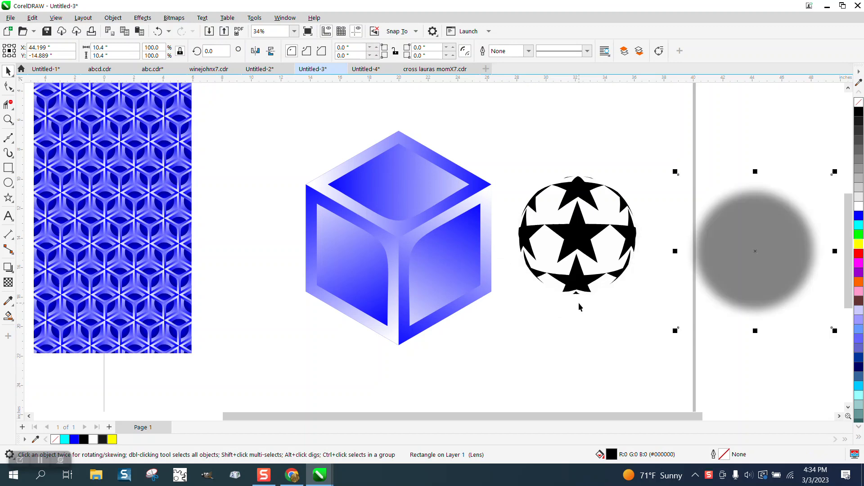
Draw a circle between the cube and the star ball and set its diameter to 8 inches
{"action": "left_click", "coordinate": [566, 260]}
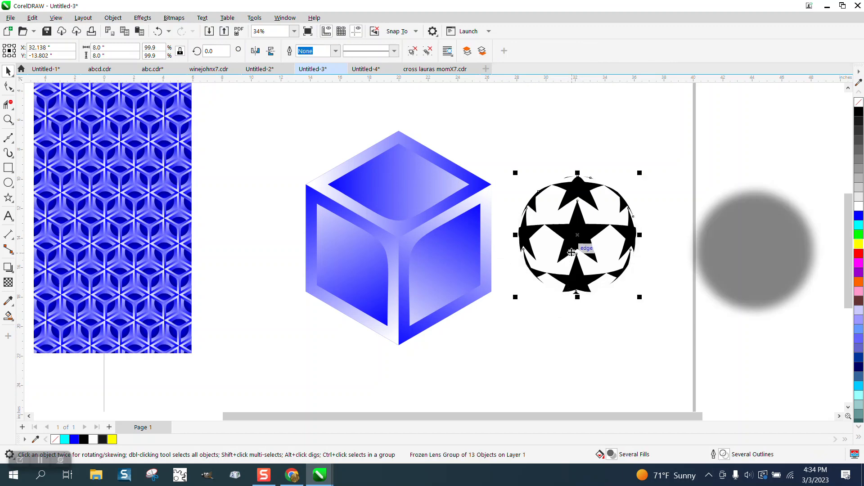
{"action": "left_click", "coordinate": [8, 182]}
{"action": "left_click_drag", "start_coordinate": [522, 170], "coordinate": [415, 250]}
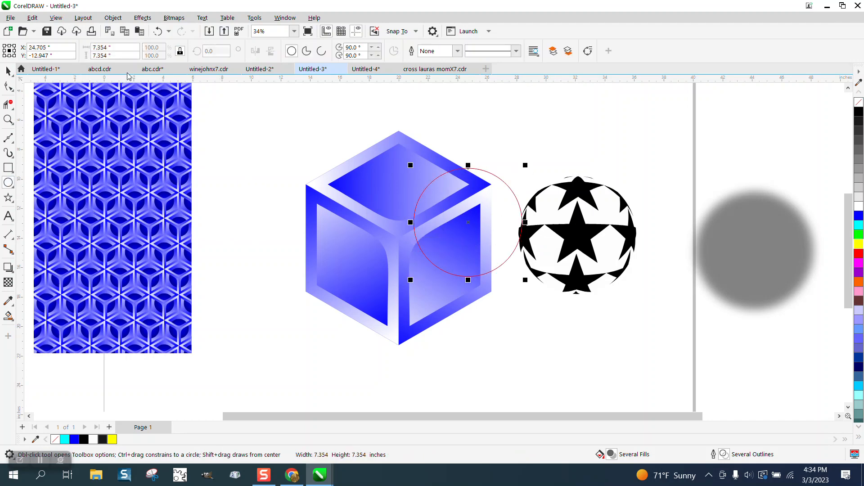
{"action": "type", "text": "8"}
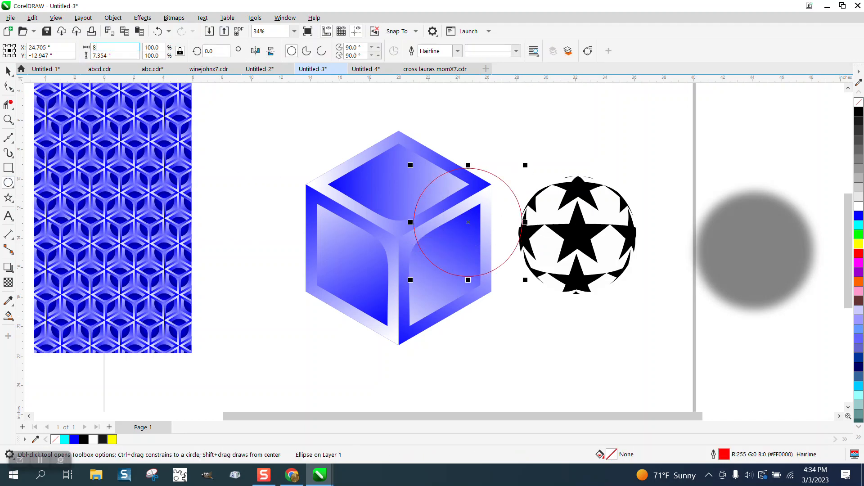
{"action": "key", "text": "Return"}
{"action": "left_click", "coordinate": [8, 71]}
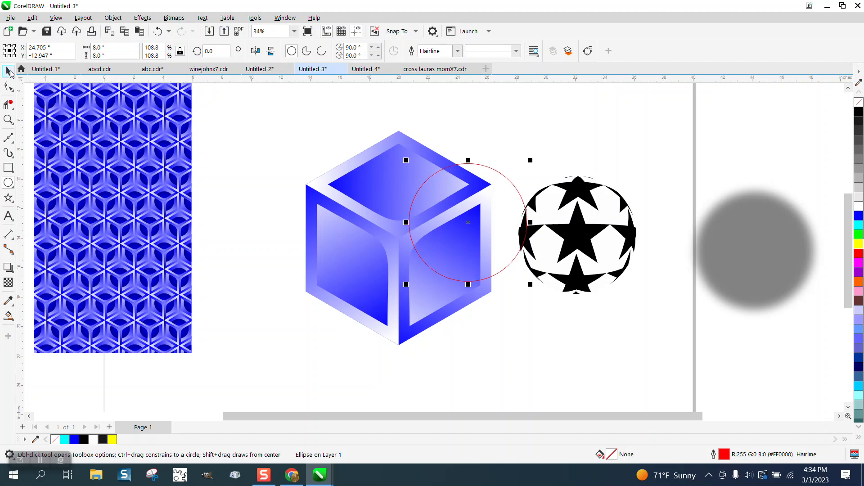
{"action": "left_click_drag", "start_coordinate": [407, 133], "coordinate": [448, 269]}
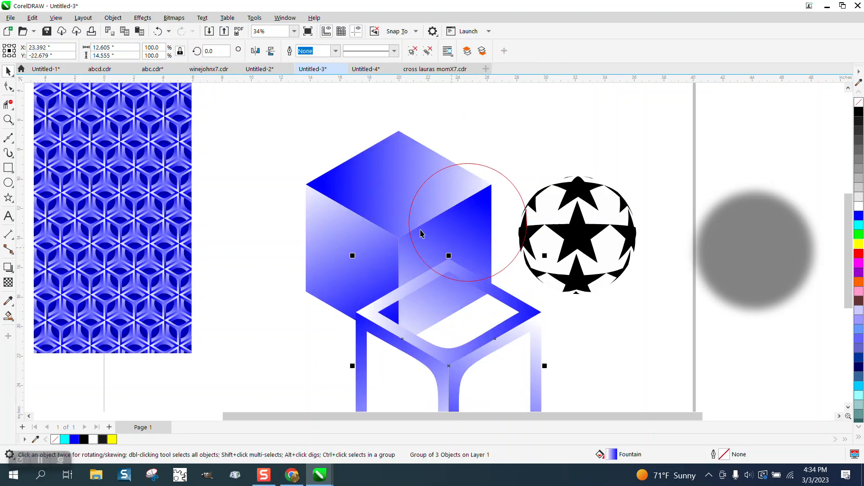
{"action": "left_click", "coordinate": [158, 31]}
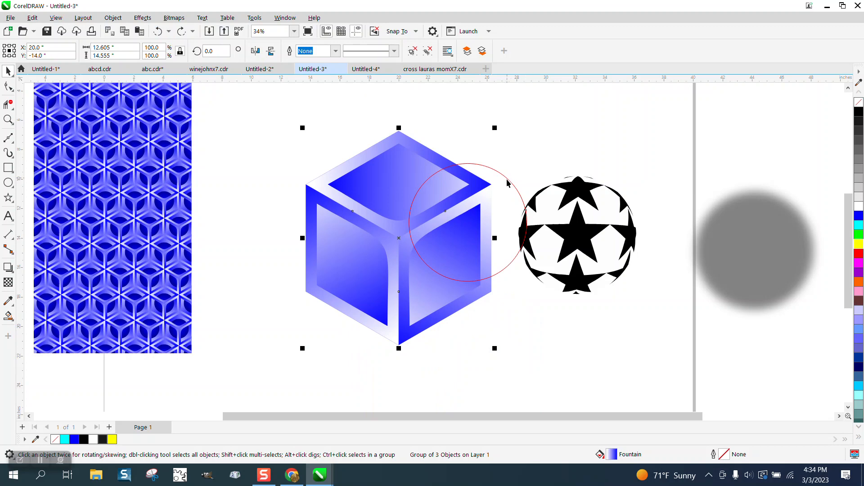
Move the circle over to the star ball and align both objects on their horizontal and vertical centers
{"action": "left_click_drag", "start_coordinate": [508, 183], "coordinate": [613, 154]}
{"action": "mouse_move", "coordinate": [509, 111]}
{"action": "left_mouse_down"}
{"action": "mouse_move", "coordinate": [615, 296]}
{"action": "mouse_move", "coordinate": [658, 315]}
{"action": "left_mouse_up"}
{"action": "key", "text": "c"}
{"action": "key", "text": "e"}
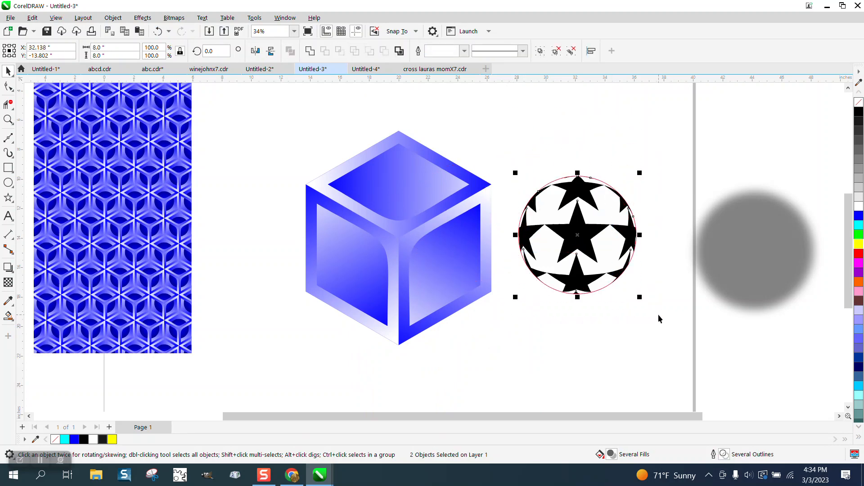
{"action": "scroll", "coordinate": [612, 176], "scroll_direction": "down", "scroll_amount": 1}
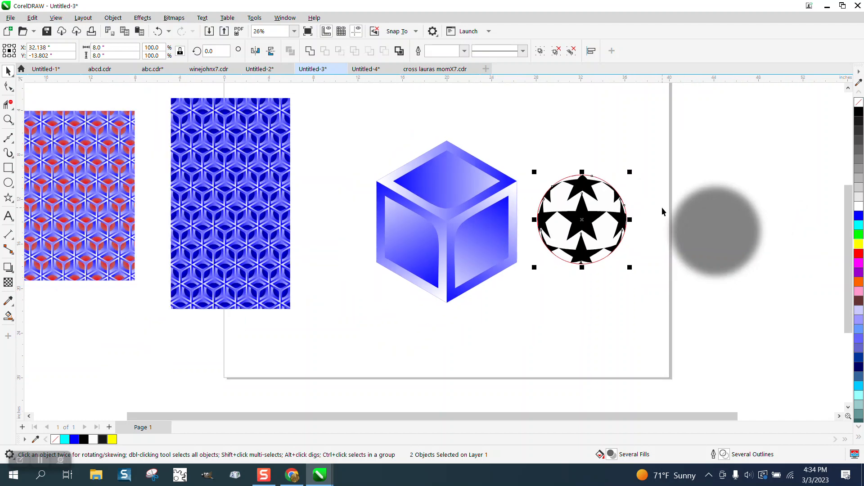
{"action": "key", "text": "Down"}
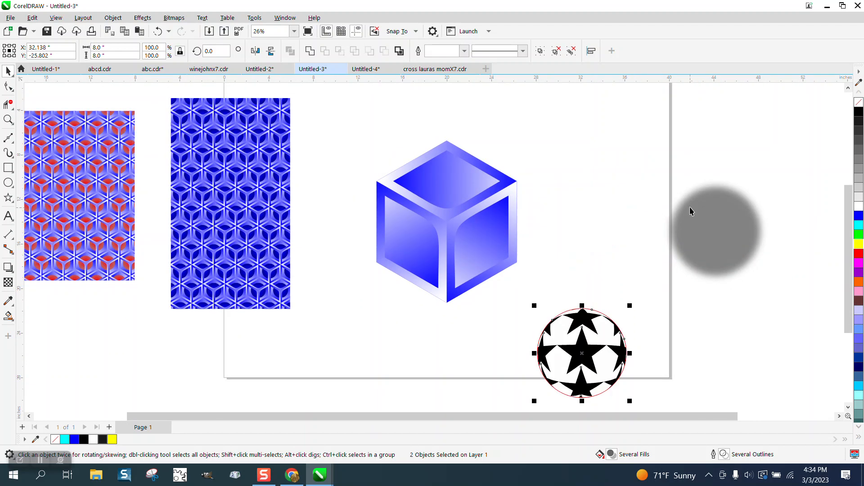
{"action": "key", "text": "Up"}
{"action": "key", "text": "Escape"}
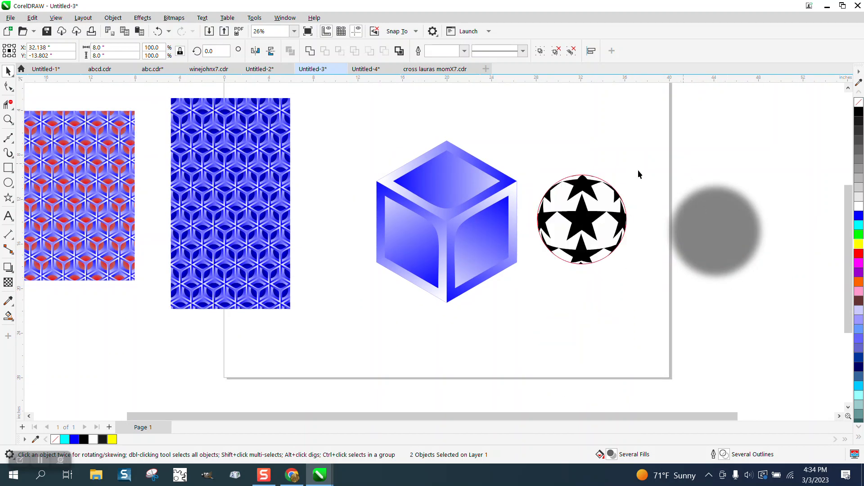
Nudge only the red circle 12 inches down, away from the star ball
{"action": "left_click", "coordinate": [601, 181]}
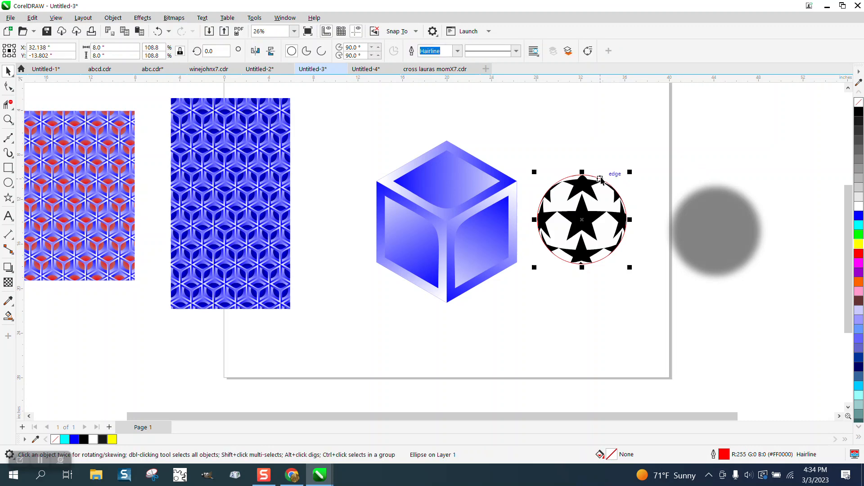
{"action": "key", "text": "Down"}
Convert the star ball to a 300 dpi bitmap in Black and White (1-bit) color mode
{"action": "left_click_drag", "start_coordinate": [531, 152], "coordinate": [644, 282]}
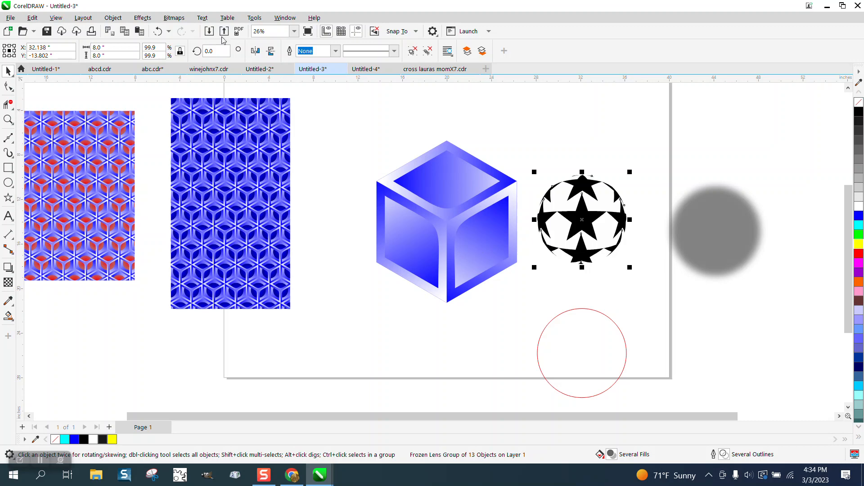
{"action": "left_click", "coordinate": [174, 19]}
{"action": "left_click", "coordinate": [184, 28]}
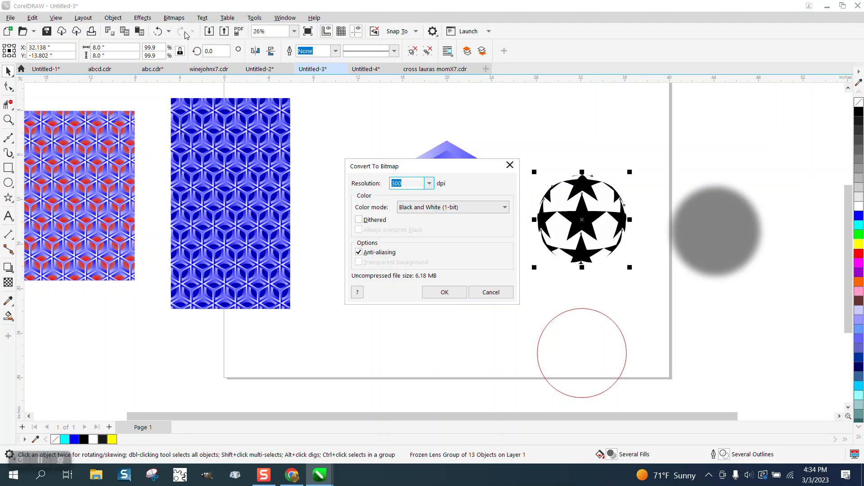
{"action": "left_click", "coordinate": [455, 294]}
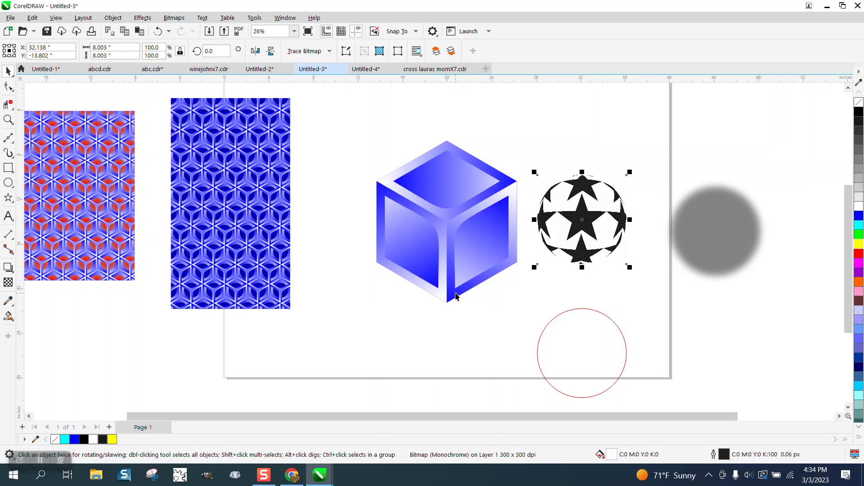
Outline trace the ball bitmap as Clipart and nudge the traced copy 12 inches up, off the original
{"action": "left_click", "coordinate": [330, 51]}
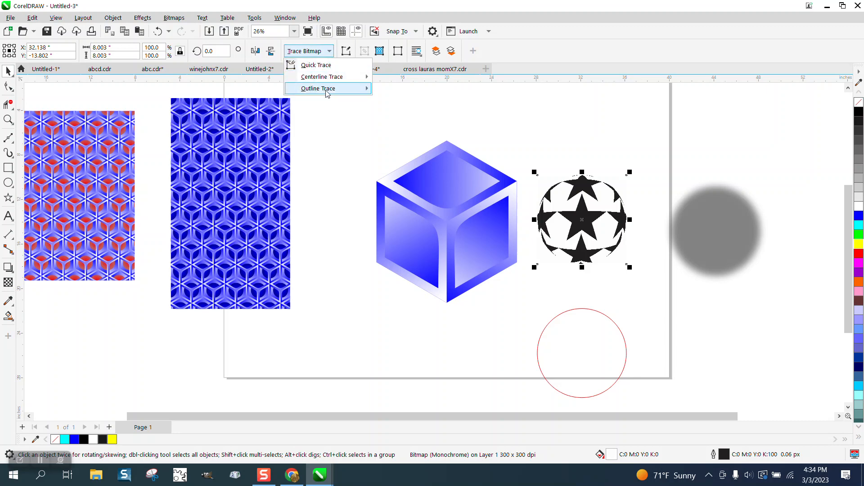
{"action": "mouse_move", "coordinate": [326, 90]}
{"action": "left_click", "coordinate": [397, 126]}
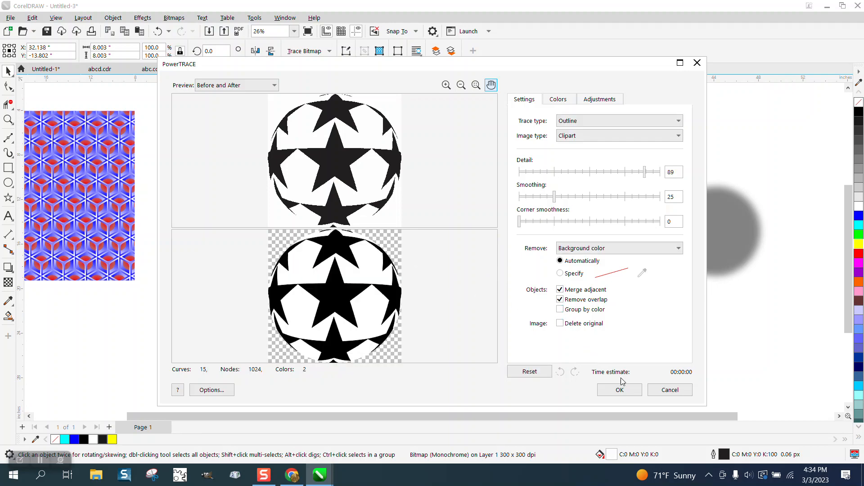
{"action": "left_click", "coordinate": [620, 390]}
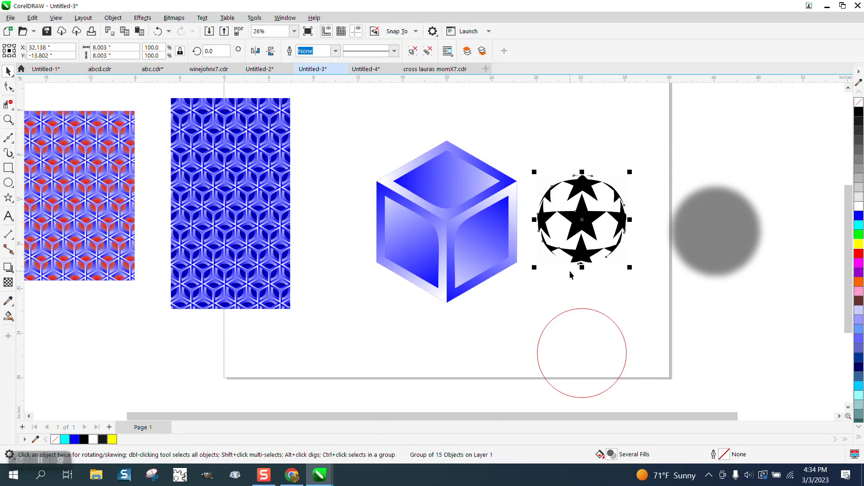
{"action": "scroll", "coordinate": [570, 275], "scroll_direction": "down", "scroll_amount": 1}
{"action": "key", "text": "Up"}
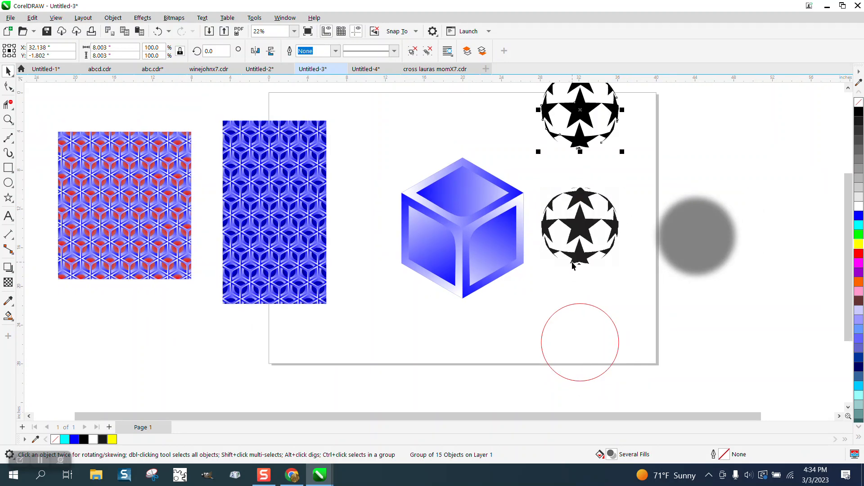
Draw a rectangle about 16.4 by 12.9 inches around the traced ball and fill it yellow
{"action": "scroll", "coordinate": [573, 265], "scroll_direction": "down", "scroll_amount": 1}
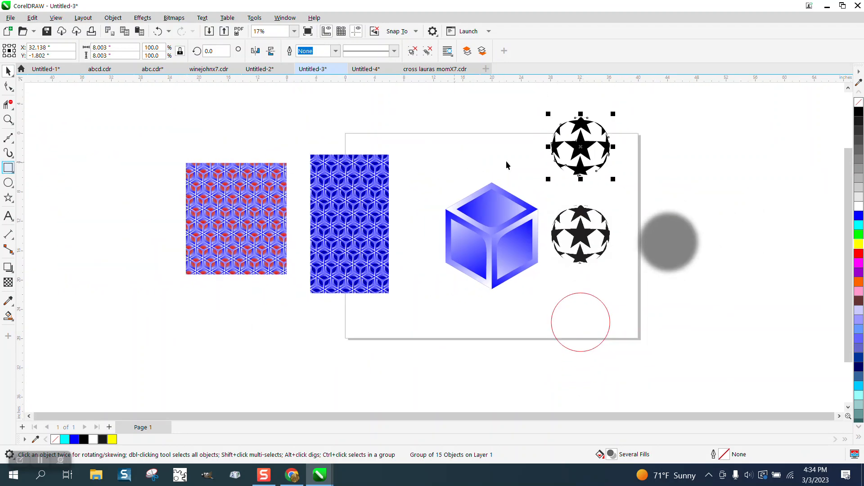
{"action": "left_click", "coordinate": [45, 168]}
{"action": "left_click_drag", "start_coordinate": [528, 102], "coordinate": [648, 197]}
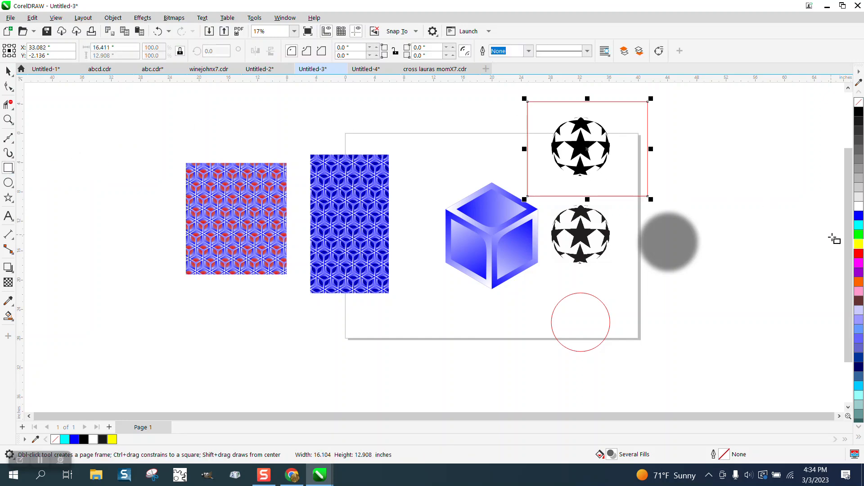
{"action": "left_click", "coordinate": [859, 244]}
Send the yellow rectangle to the back of the page, behind the traced ball
{"action": "left_click", "coordinate": [110, 20]}
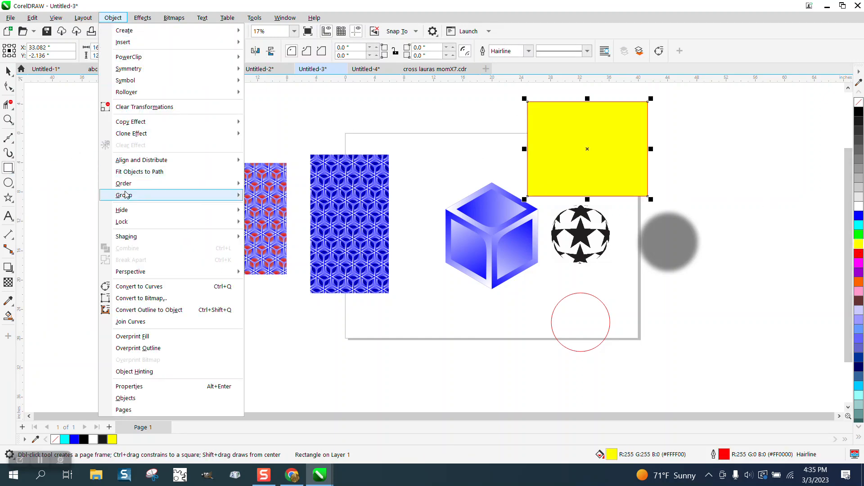
{"action": "mouse_move", "coordinate": [127, 198]}
{"action": "mouse_move", "coordinate": [135, 184]}
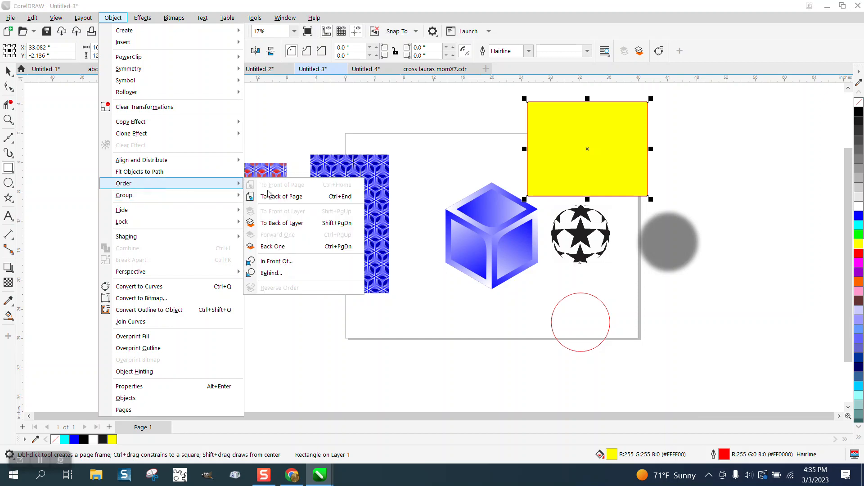
{"action": "left_click", "coordinate": [279, 196]}
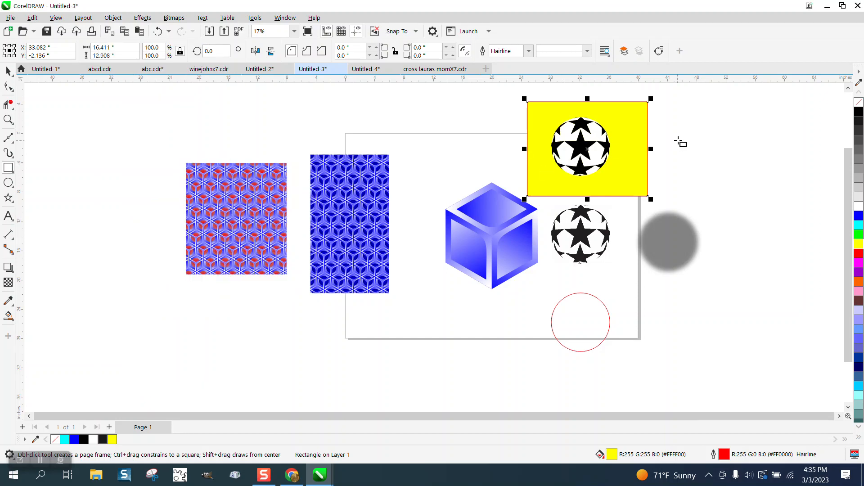
Ungroup the traced star ball on the yellow rectangle and clear the selection
{"action": "left_click", "coordinate": [12, 76]}
{"action": "left_click", "coordinate": [377, 121]}
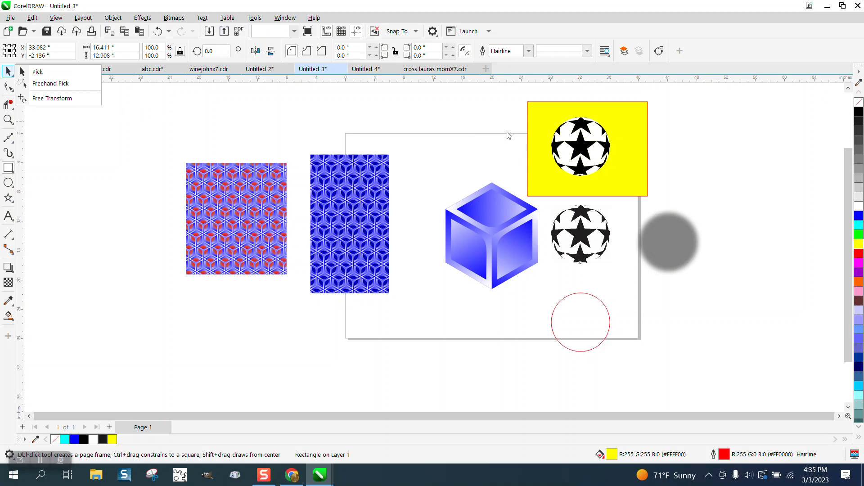
{"action": "left_click", "coordinate": [597, 137]}
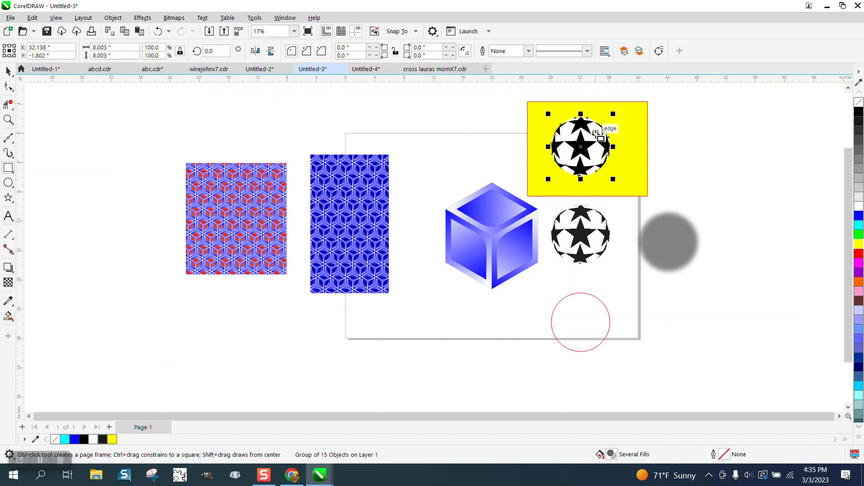
{"action": "left_click", "coordinate": [113, 18]}
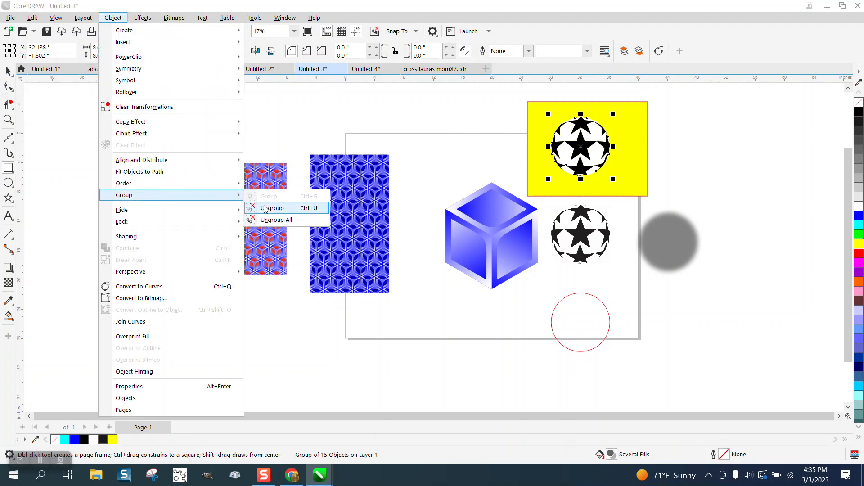
{"action": "left_click", "coordinate": [270, 207]}
{"action": "left_click", "coordinate": [284, 147]}
Move the trace's white background shape 12 inches to the right and delete it
{"action": "left_click", "coordinate": [8, 71]}
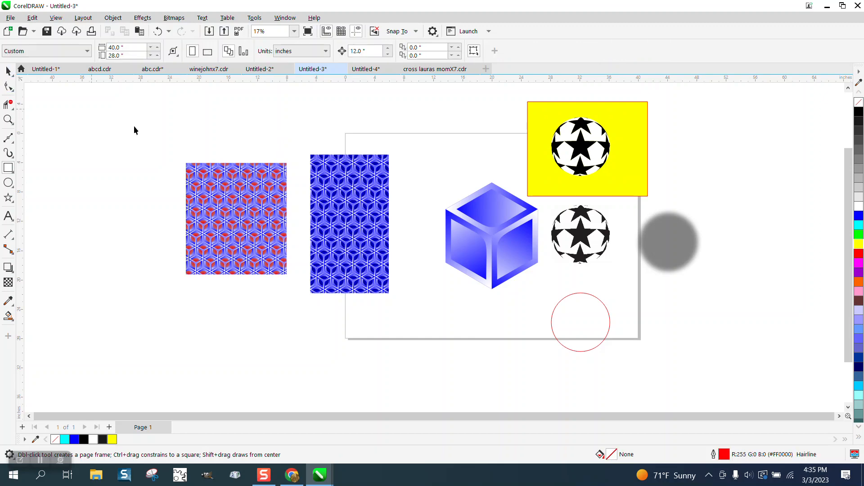
{"action": "left_click", "coordinate": [597, 137]}
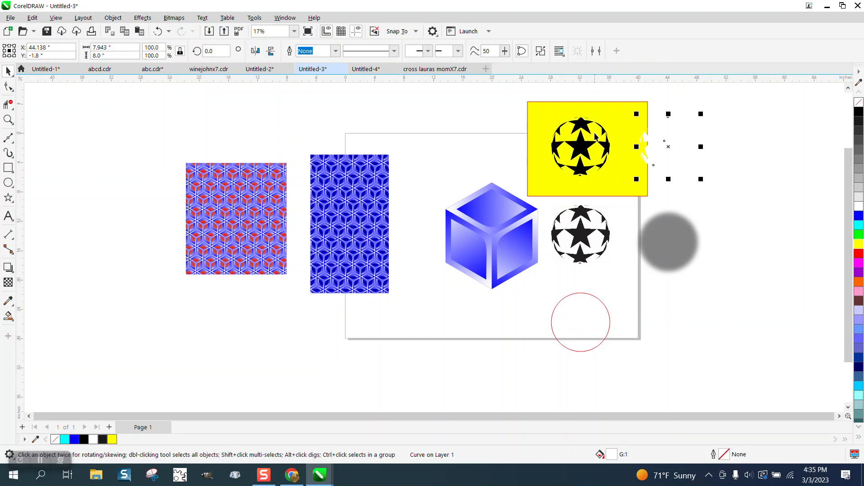
{"action": "left_click", "coordinate": [674, 157]}
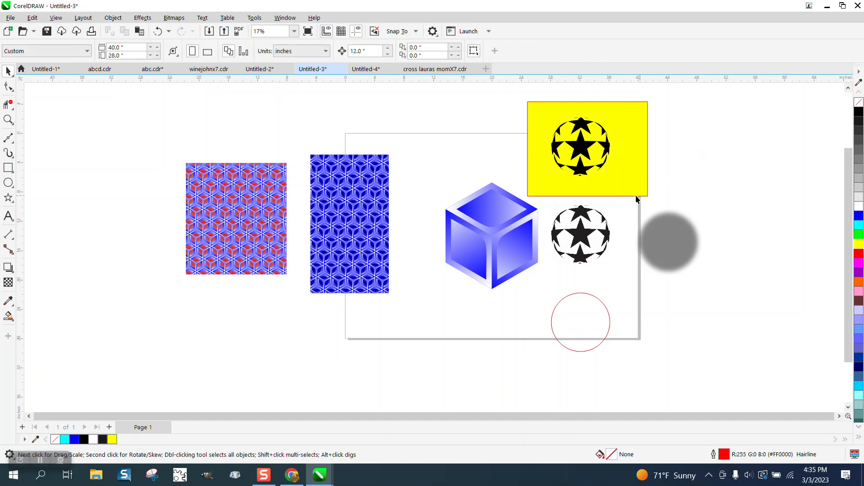
Group the remaining pieces of the traced ball and nudge the group 24 inches down onto the red circle
{"action": "left_click", "coordinate": [595, 297]}
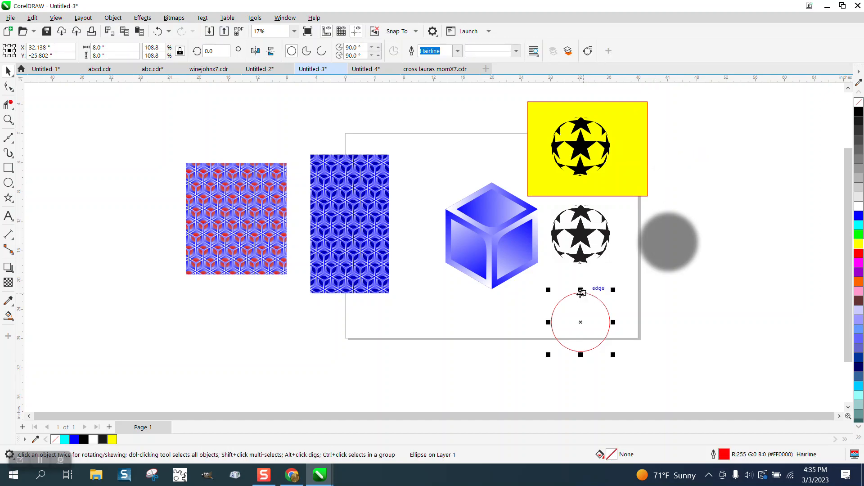
{"action": "left_click_drag", "start_coordinate": [542, 102], "coordinate": [633, 209]}
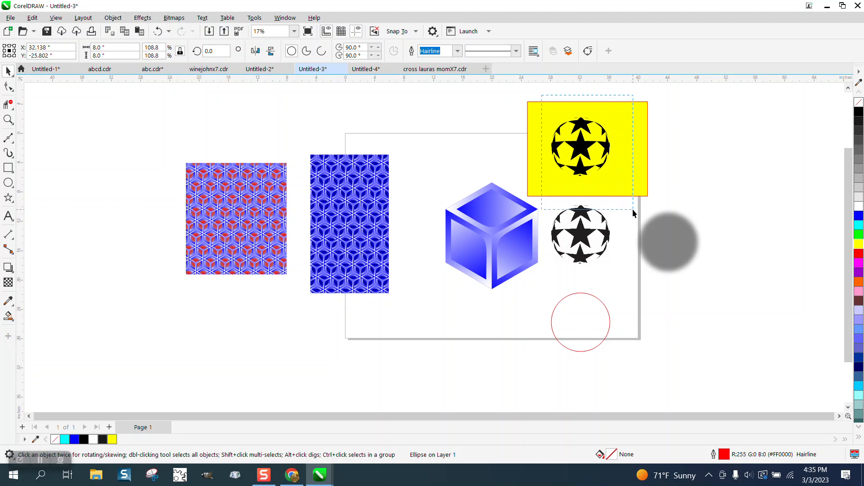
{"action": "key", "text": "ctrl+g"}
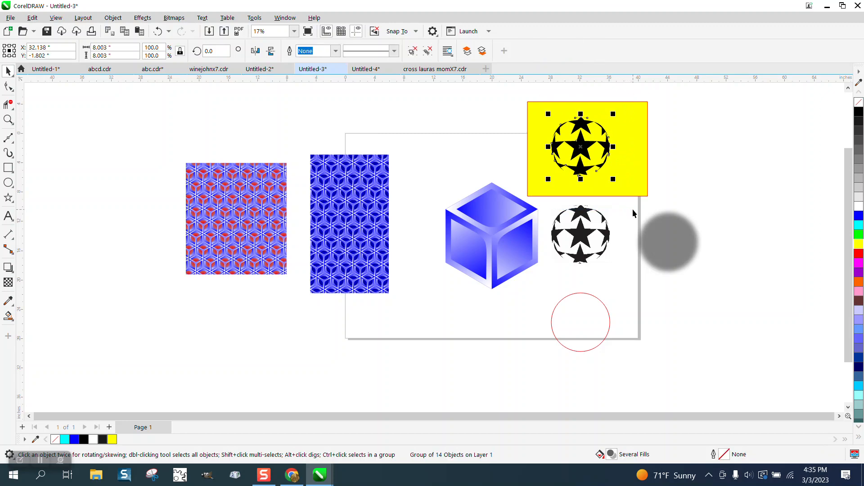
{"action": "key", "text": "Down"}
{"action": "key", "text": "Down"}
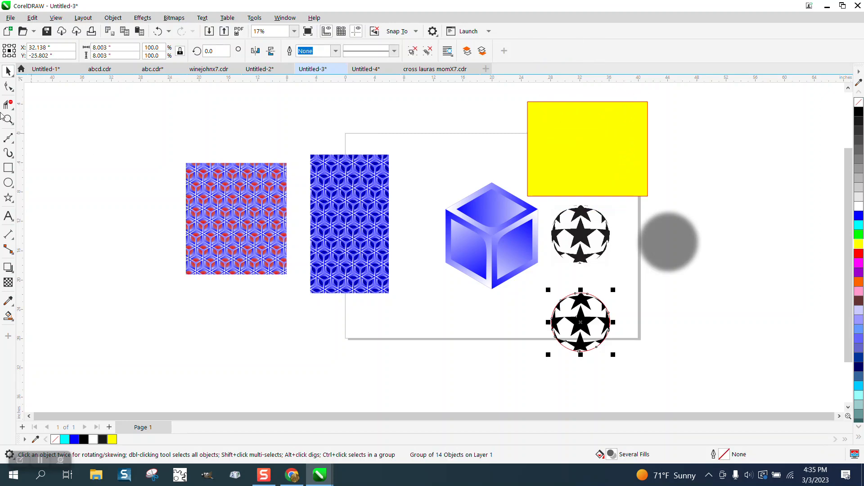
Nudge the star group 12 inches right, off the red circle
{"action": "left_click", "coordinate": [8, 120]}
{"action": "left_click_drag", "start_coordinate": [545, 283], "coordinate": [670, 374]}
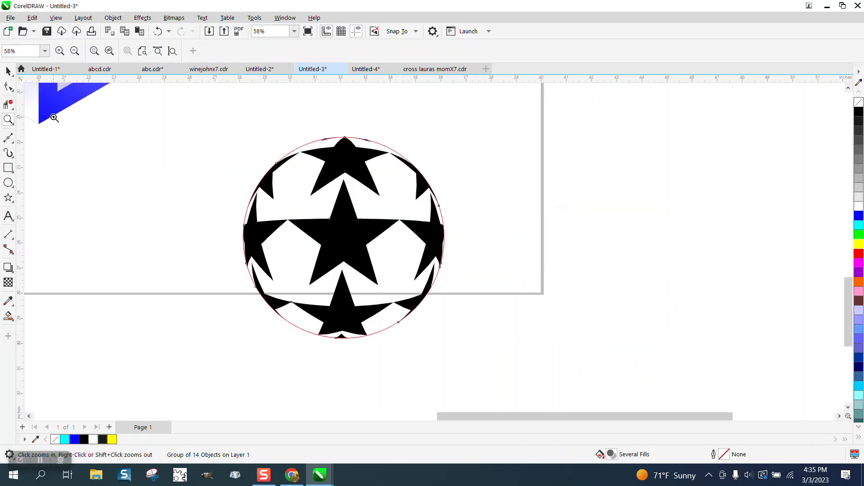
{"action": "left_click", "coordinate": [13, 77]}
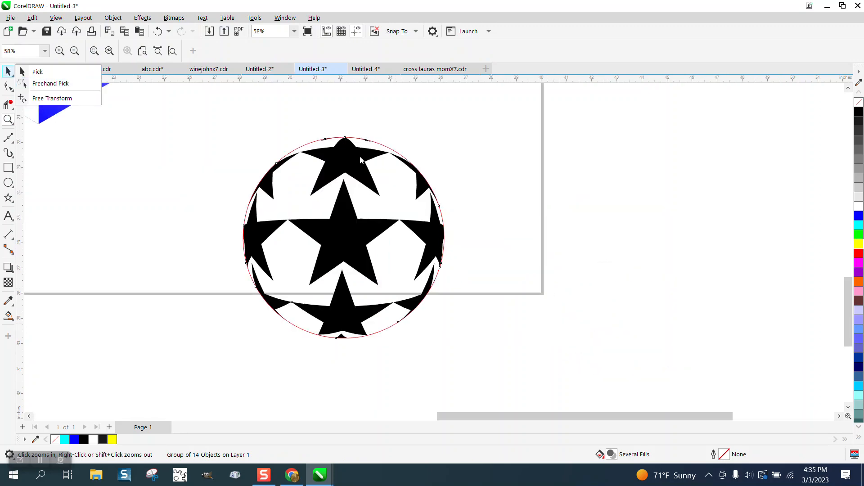
{"action": "left_click", "coordinate": [344, 151]}
{"action": "left_click", "coordinate": [344, 161]}
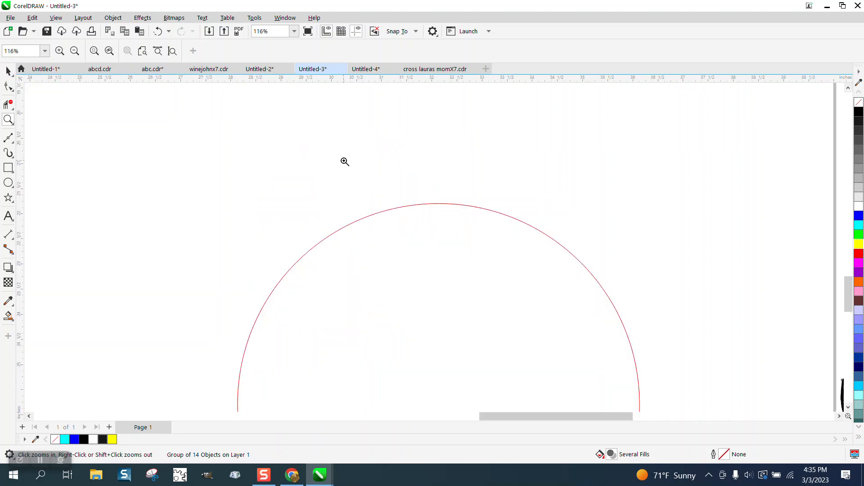
Fill the empty red-outlined circle with blue
{"action": "scroll", "coordinate": [267, 129], "scroll_direction": "down", "scroll_amount": 1}
{"action": "left_click", "coordinate": [388, 256]}
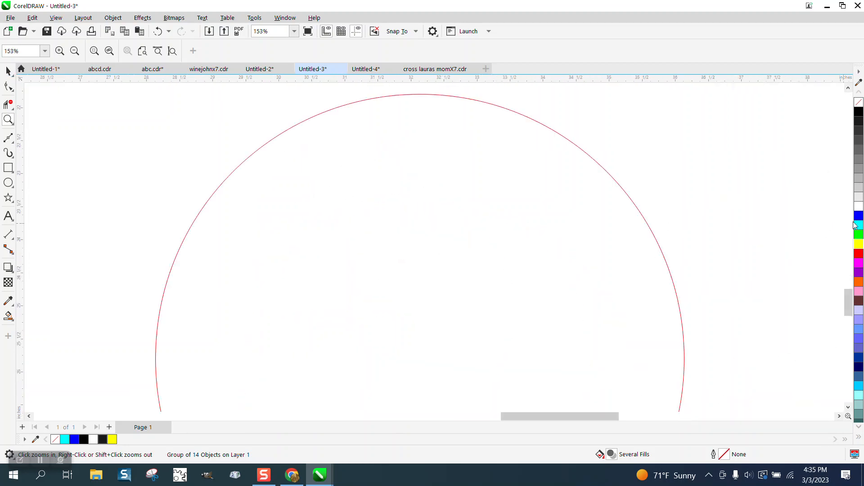
{"action": "scroll", "coordinate": [631, 243], "scroll_direction": "down", "scroll_amount": 2}
{"action": "scroll", "coordinate": [176, 151], "scroll_direction": "down", "scroll_amount": 3}
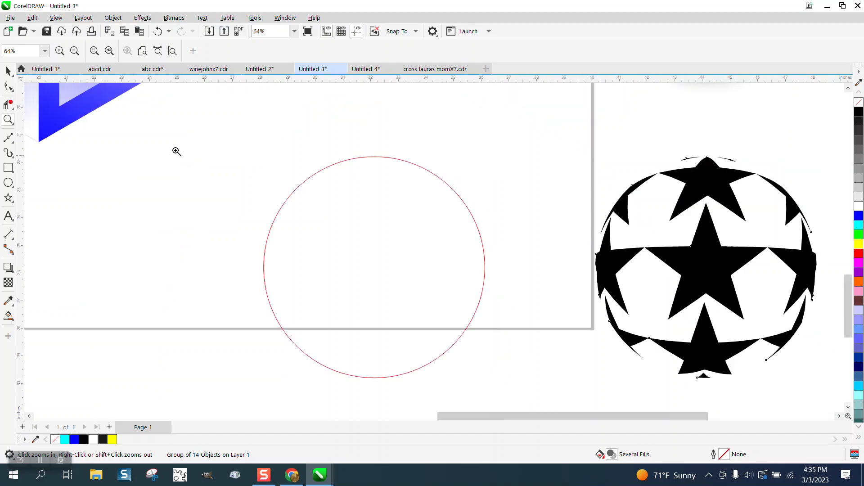
{"action": "left_click", "coordinate": [8, 72]}
{"action": "left_click", "coordinate": [369, 185]}
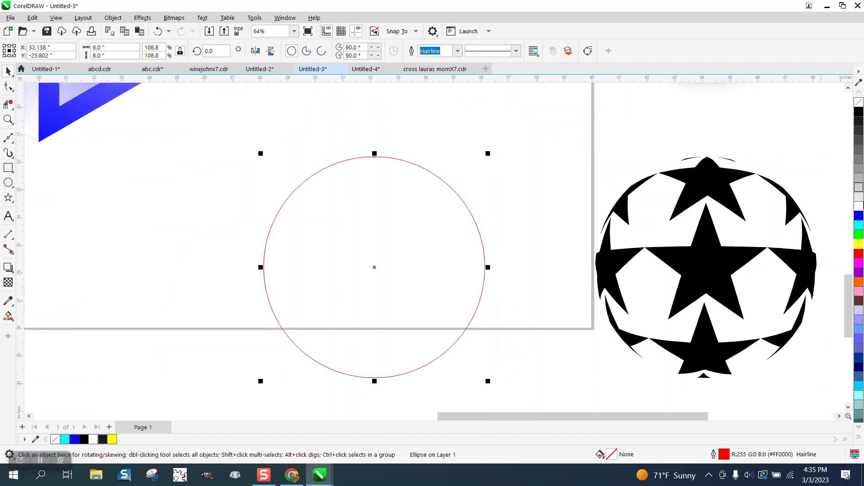
{"action": "left_click", "coordinate": [859, 216]}
Nudge the star group 12 inches left onto the blue circle and bring it to the front of the page
{"action": "left_click", "coordinate": [718, 215]}
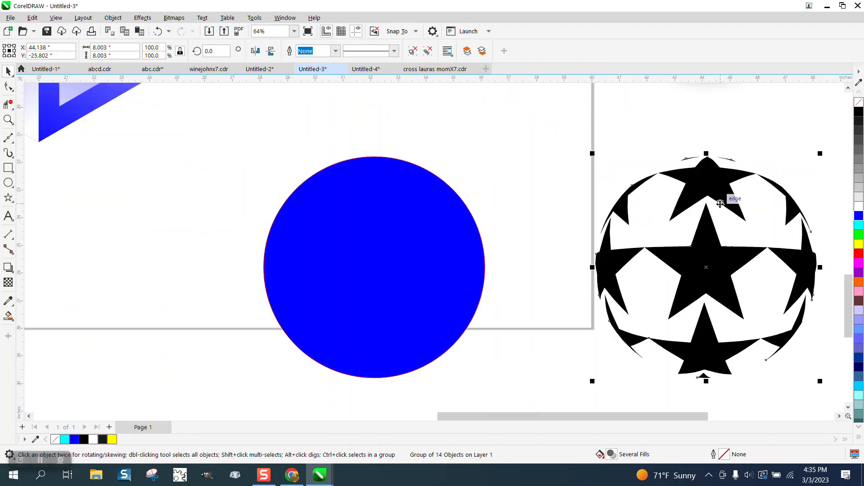
{"action": "left_click", "coordinate": [113, 18]}
{"action": "mouse_move", "coordinate": [122, 183]}
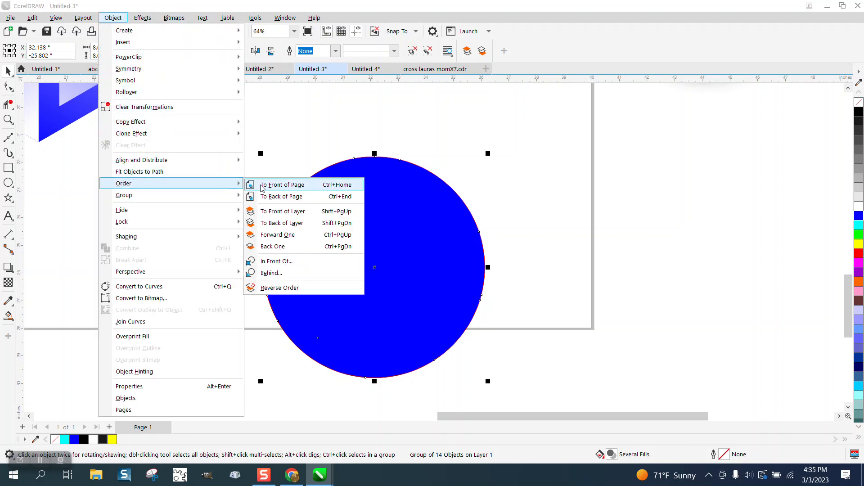
{"action": "left_click", "coordinate": [261, 186]}
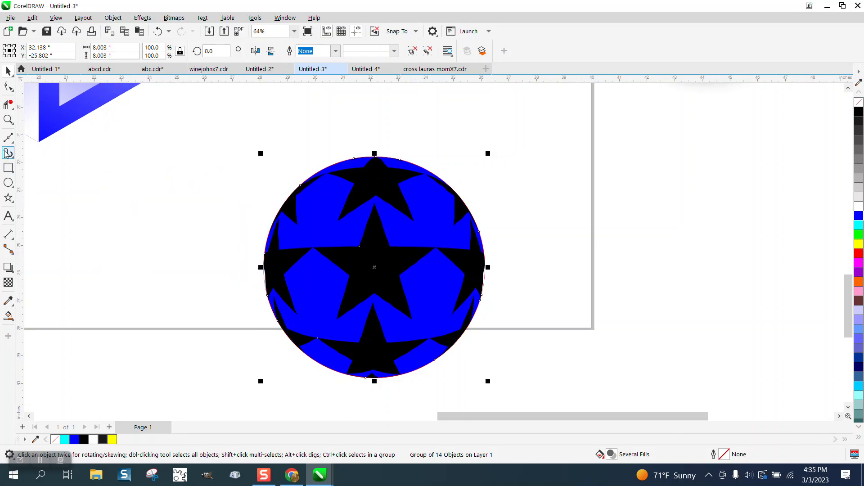
Examine closely how the black stars meet the circle's outline along the ball's left edge
{"action": "left_click", "coordinate": [8, 120]}
{"action": "left_click_drag", "start_coordinate": [250, 229], "coordinate": [293, 278]}
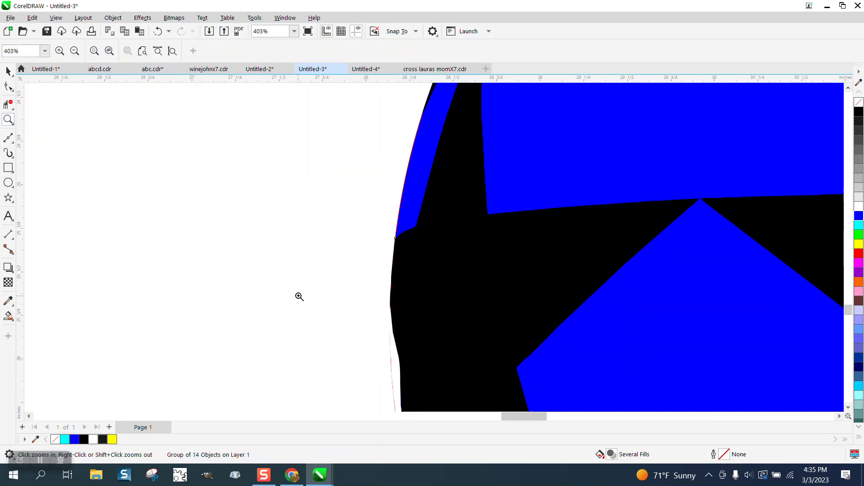
{"action": "right_click", "coordinate": [359, 234]}
{"action": "left_click_drag", "start_coordinate": [351, 241], "coordinate": [406, 305]}
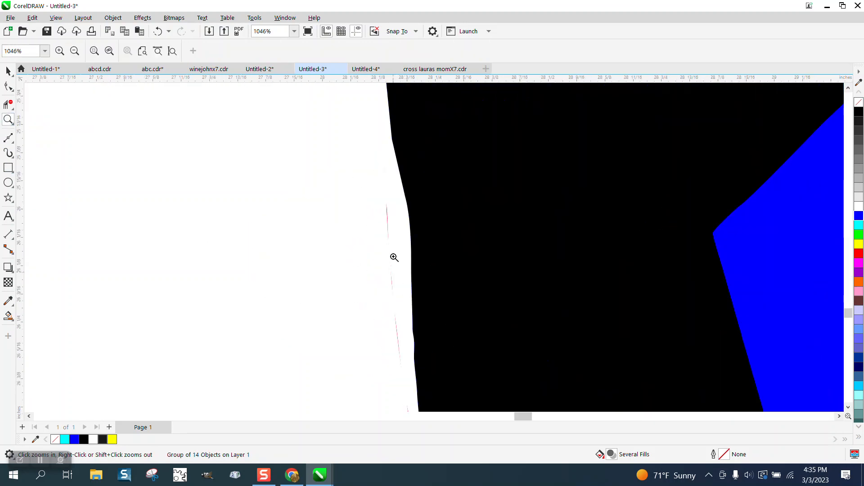
{"action": "right_click", "coordinate": [365, 217]}
{"action": "right_click", "coordinate": [351, 218]}
{"action": "scroll", "coordinate": [343, 218], "scroll_direction": "down", "scroll_amount": 3}
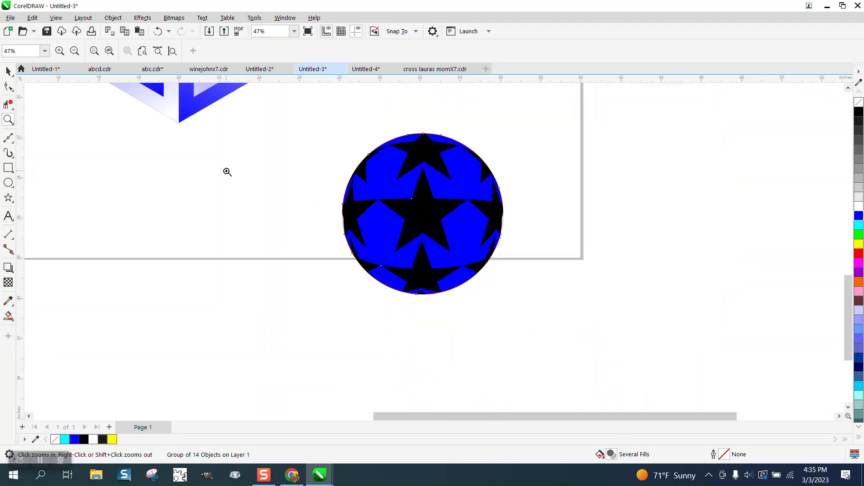
Undo the star group's reordering and move, as well as the circle's blue fill
{"action": "left_click", "coordinate": [157, 33]}
{"action": "left_click", "coordinate": [158, 32]}
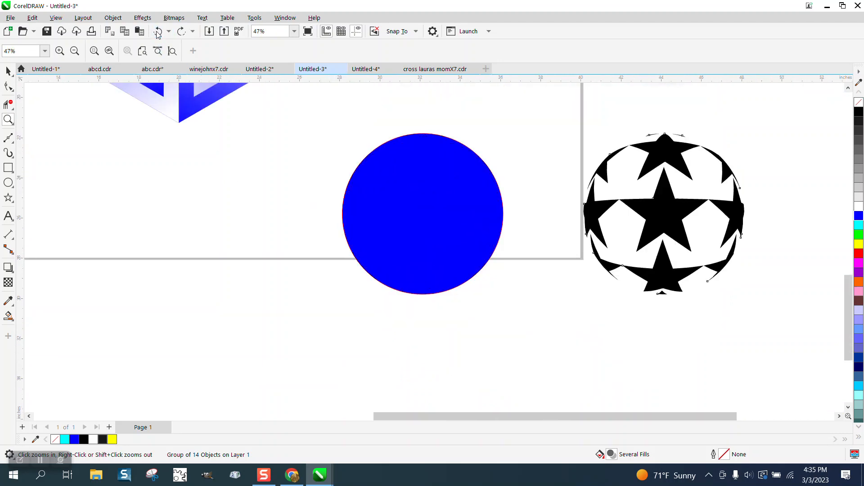
{"action": "left_click", "coordinate": [157, 32]}
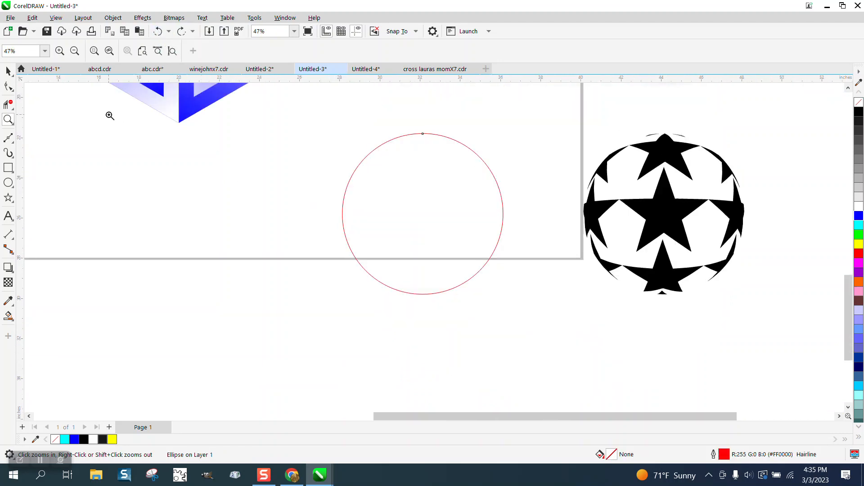
Nudge the star group 12 inches left so it sits inside the unfilled red circle
{"action": "left_click", "coordinate": [8, 71]}
{"action": "left_click", "coordinate": [679, 156]}
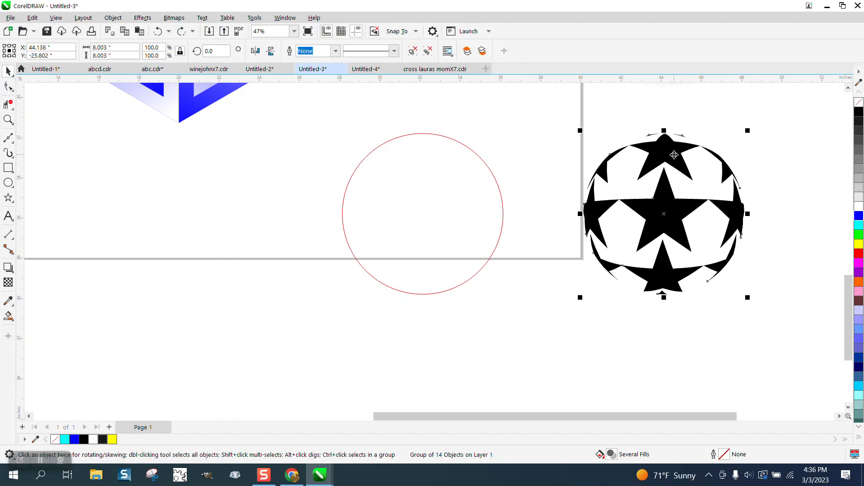
{"action": "key", "text": "Left"}
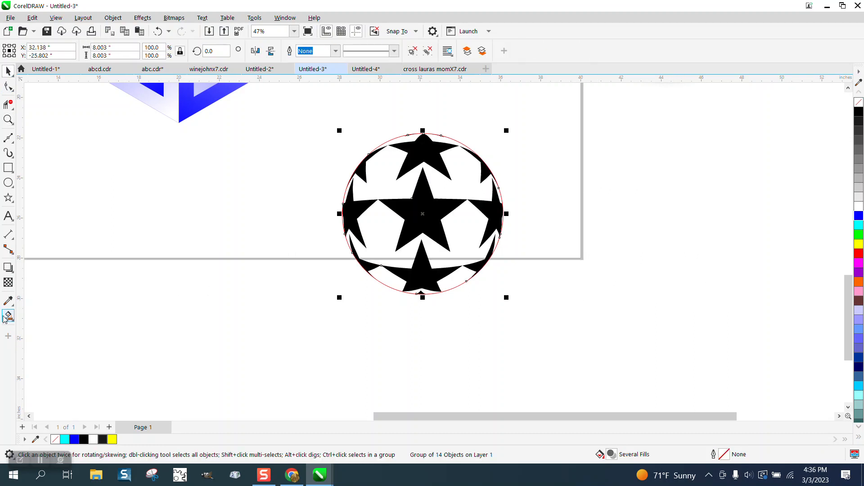
Use Smart Fill to fill the open areas between the stars inside the circle with blue and no outline
{"action": "left_click", "coordinate": [8, 119]}
{"action": "left_click", "coordinate": [470, 263]}
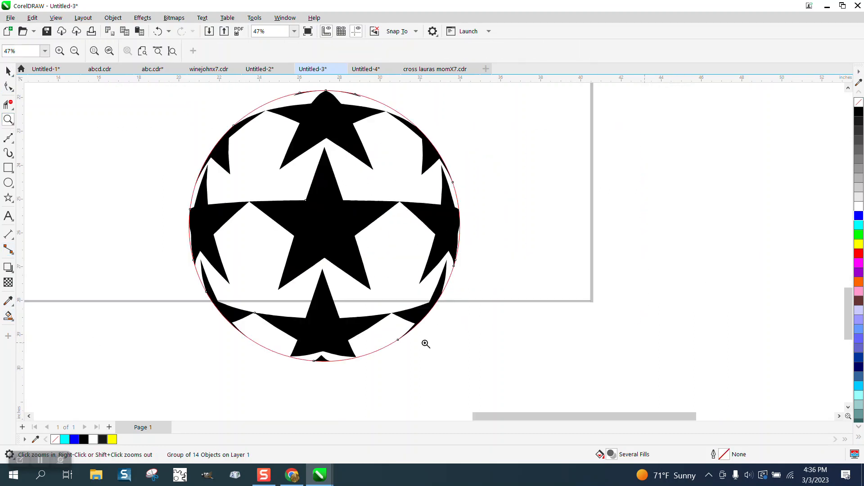
{"action": "left_click", "coordinate": [8, 315]}
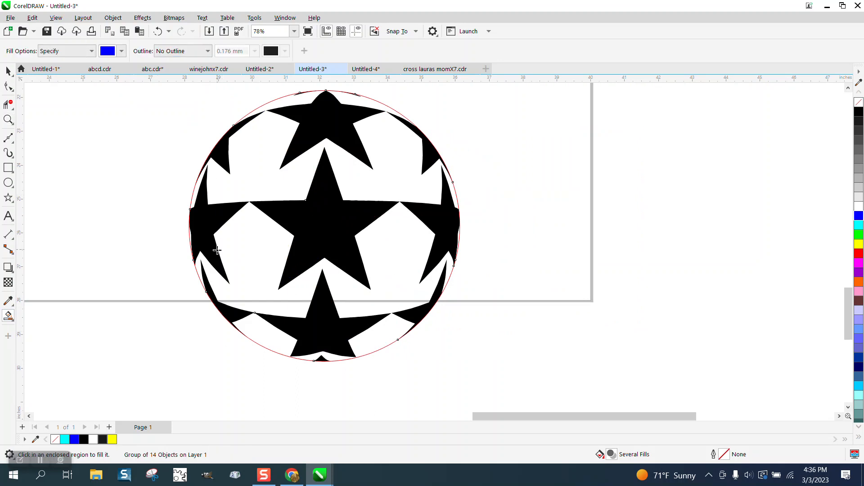
{"action": "left_click", "coordinate": [254, 247]}
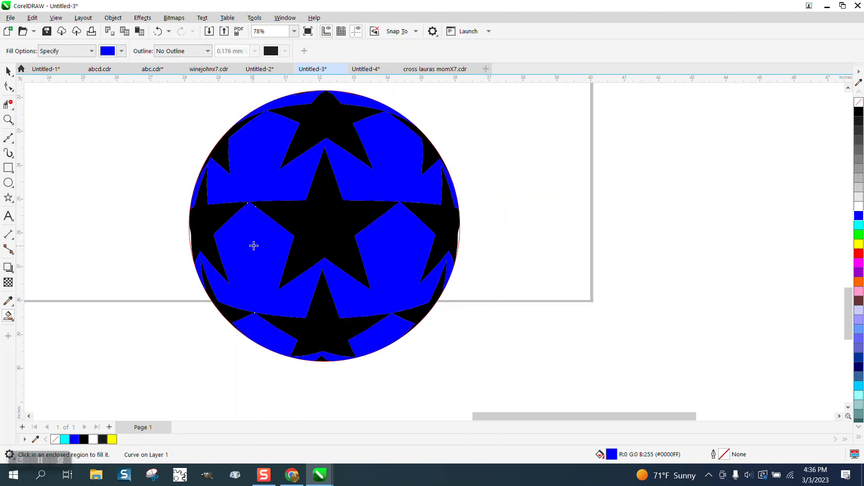
Try blue Smart Fill on the partial stars at the ball's left and right edges, and undo the last fill
{"action": "left_click", "coordinate": [201, 236]}
{"action": "left_click", "coordinate": [456, 235]}
{"action": "left_click", "coordinate": [158, 31]}
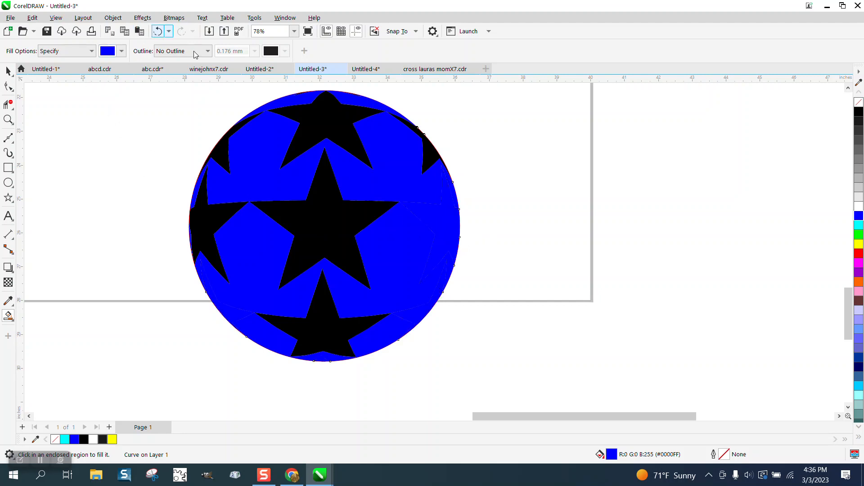
Try blue Smart Fill on the gap and the partial star at the ball's right edge, undoing each fill
{"action": "left_click", "coordinate": [458, 233]}
{"action": "left_click", "coordinate": [157, 31]}
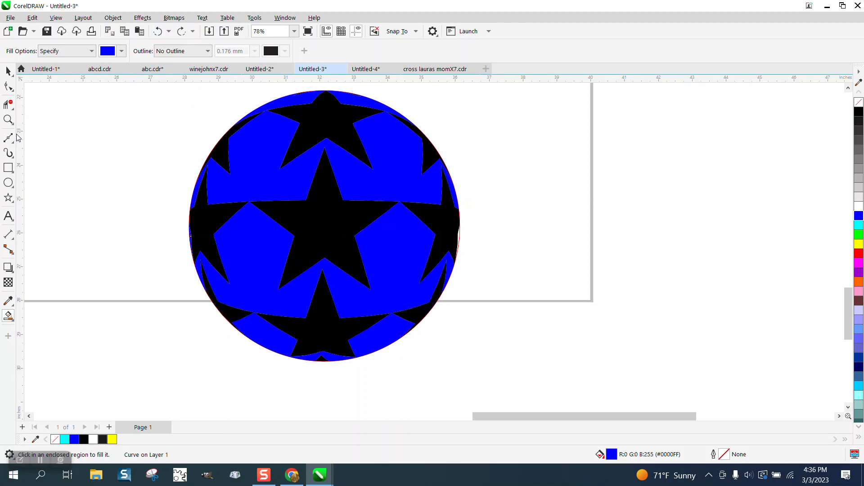
{"action": "left_click", "coordinate": [442, 226]}
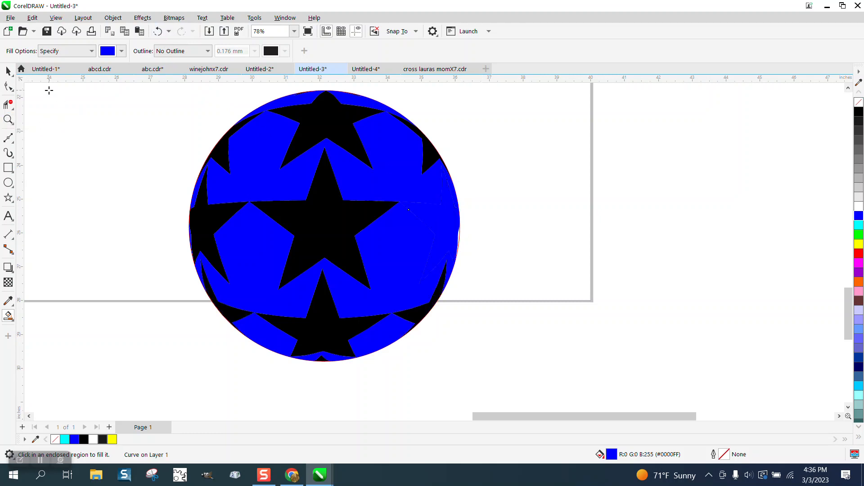
{"action": "left_click", "coordinate": [158, 31]}
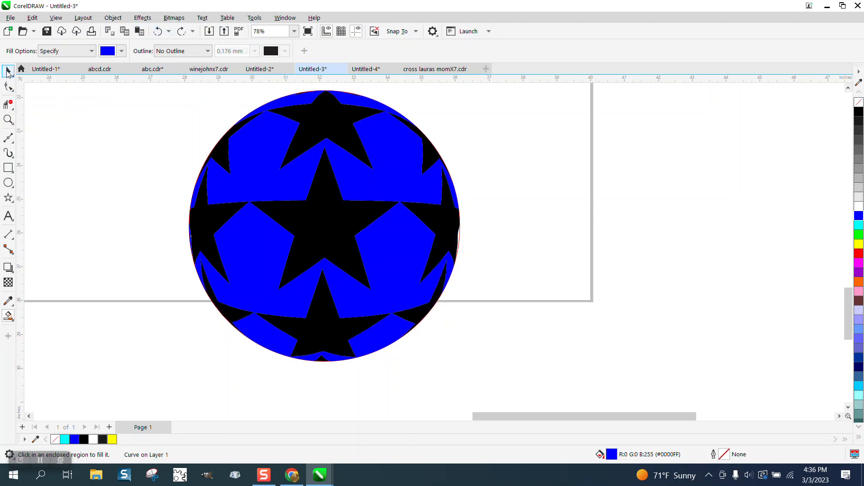
Try blue Smart Fill on the thin white sliver between the right-edge star and the circle, and undo it
{"action": "left_click", "coordinate": [8, 71]}
{"action": "left_click", "coordinate": [9, 120]}
{"action": "left_click_drag", "start_coordinate": [442, 203], "coordinate": [543, 282]}
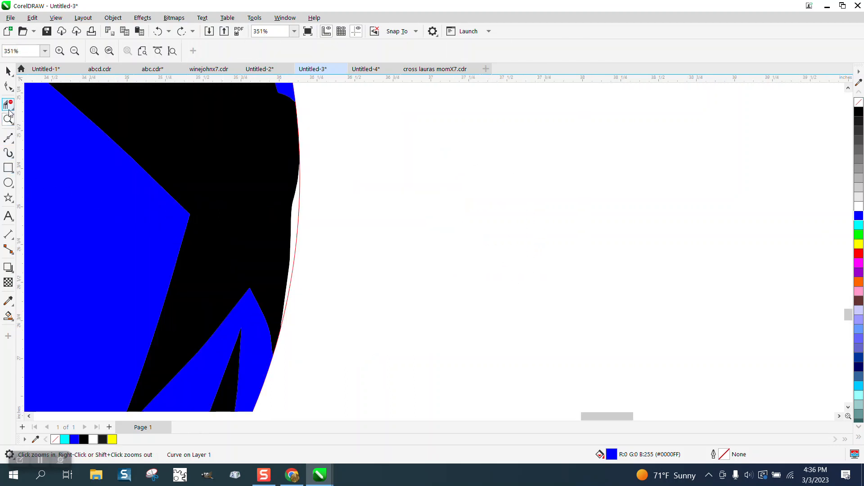
{"action": "left_click", "coordinate": [8, 316]}
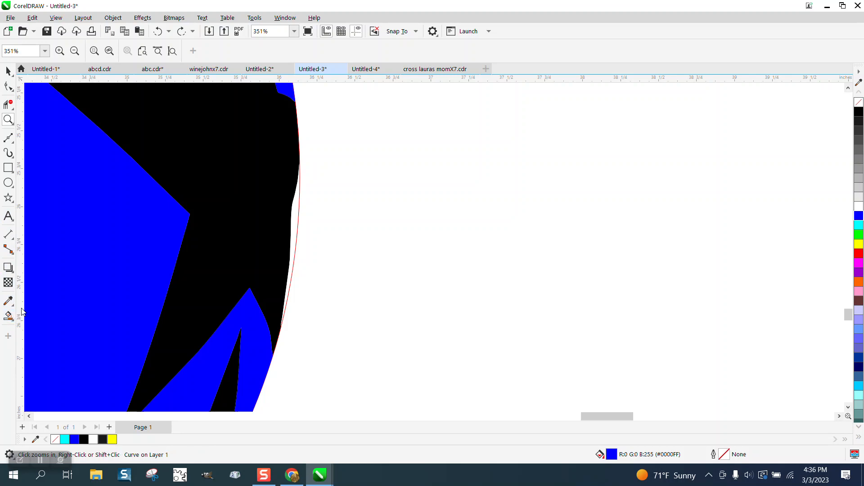
{"action": "left_click", "coordinate": [296, 213]}
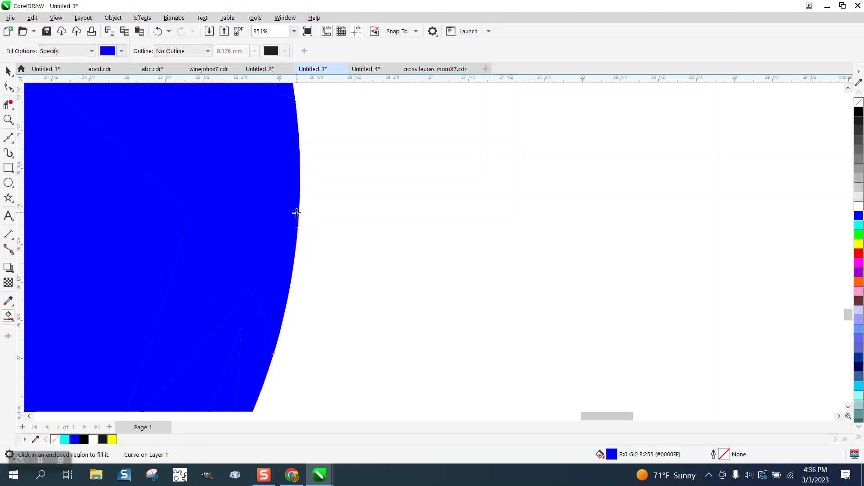
{"action": "scroll", "coordinate": [297, 168], "scroll_direction": "down", "scroll_amount": 5}
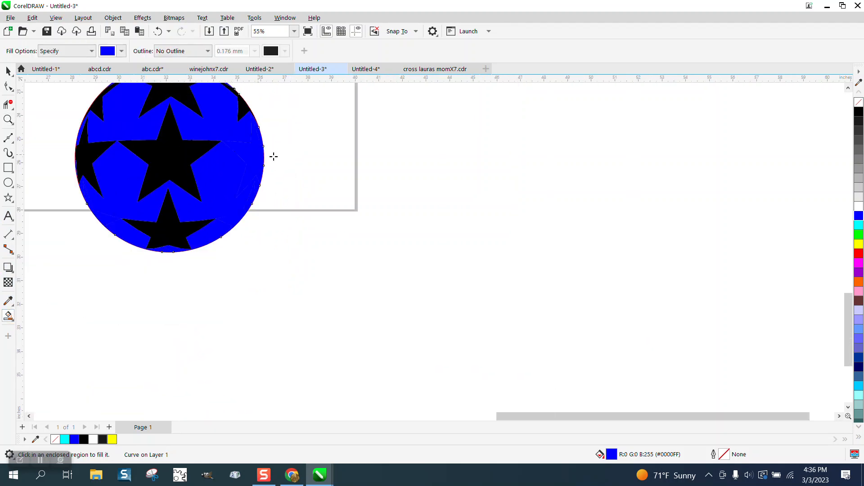
{"action": "left_click", "coordinate": [157, 32]}
{"action": "scroll", "coordinate": [305, 148], "scroll_direction": "down", "scroll_amount": 1}
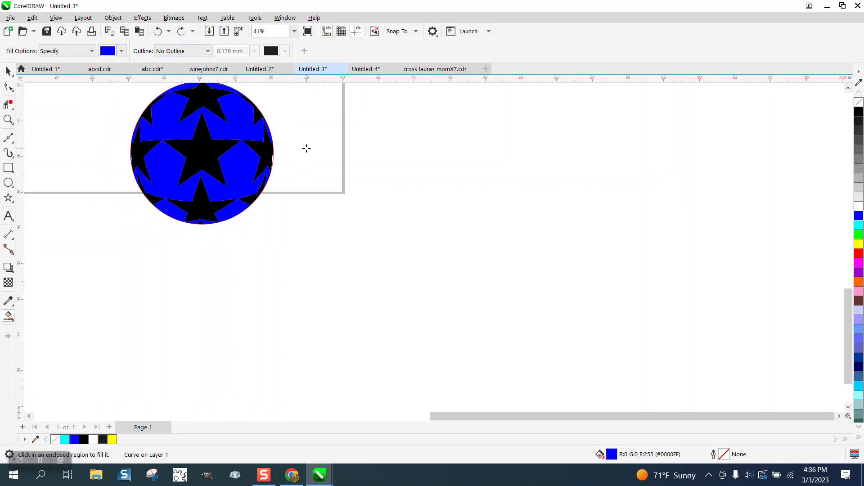
Nudge the blue fill curve 12 inches right, away from the black stars
{"action": "left_click", "coordinate": [8, 71]}
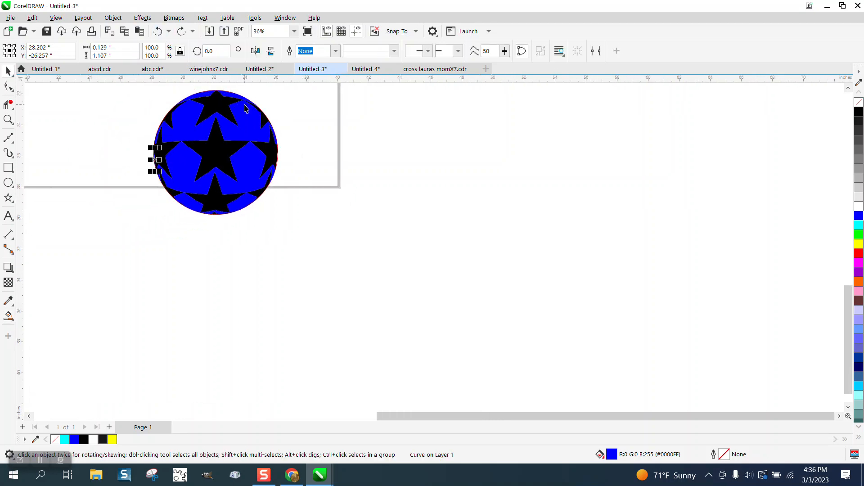
{"action": "key", "text": "Escape"}
{"action": "left_click", "coordinate": [256, 131]}
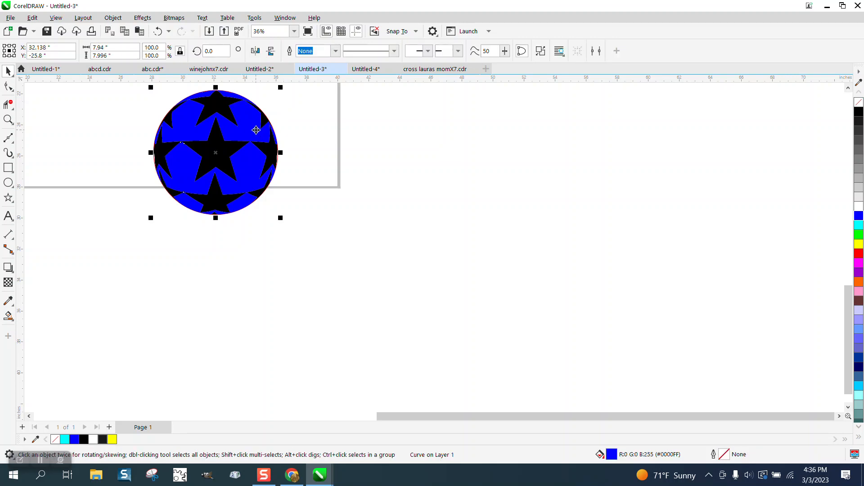
{"action": "key", "text": "Right"}
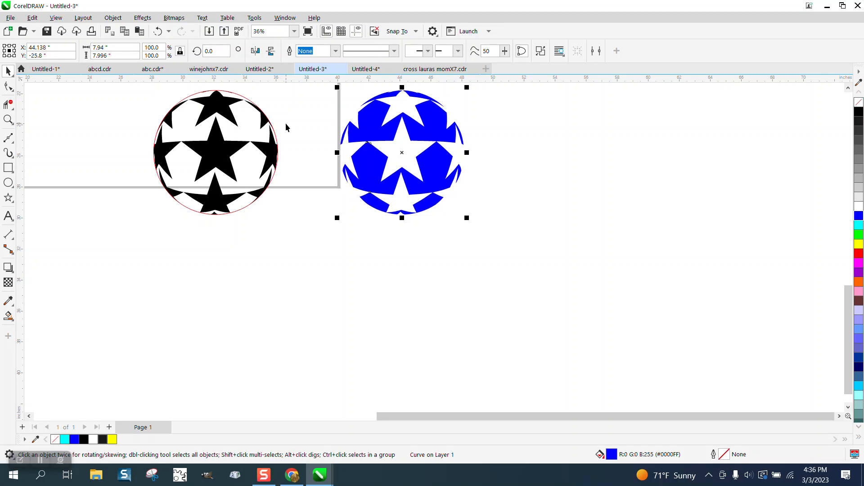
Nudge the red circle outline 12 inches right so it surrounds the blue curve
{"action": "key", "text": "Escape"}
{"action": "left_click", "coordinate": [253, 104]}
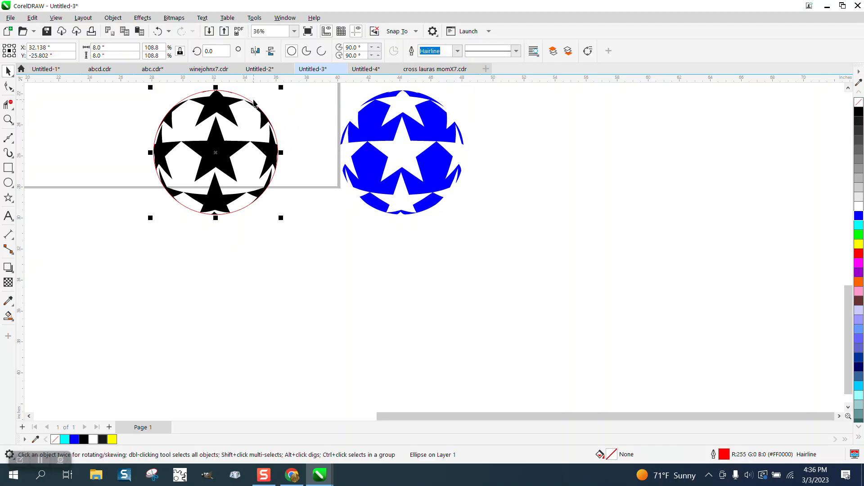
{"action": "key", "text": "Right"}
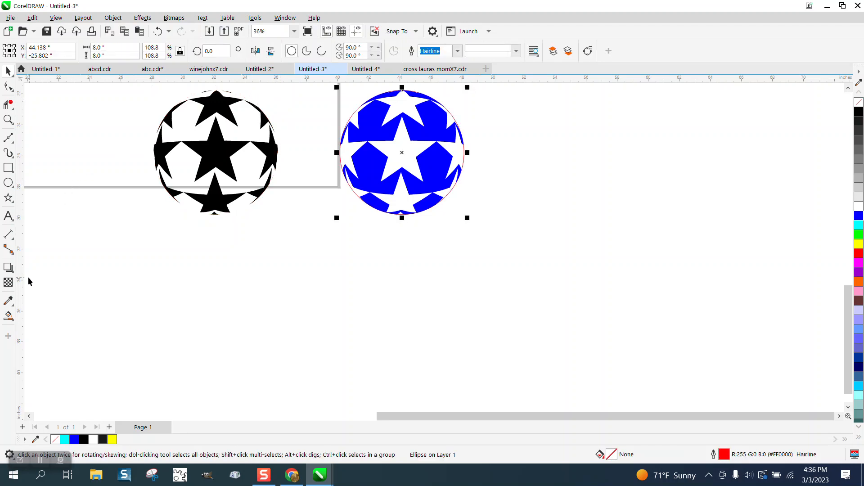
Use Smart Fill with black and no outline to fill the white full and partial star areas inside the blue ball
{"action": "left_click", "coordinate": [10, 317]}
{"action": "left_click", "coordinate": [122, 51]}
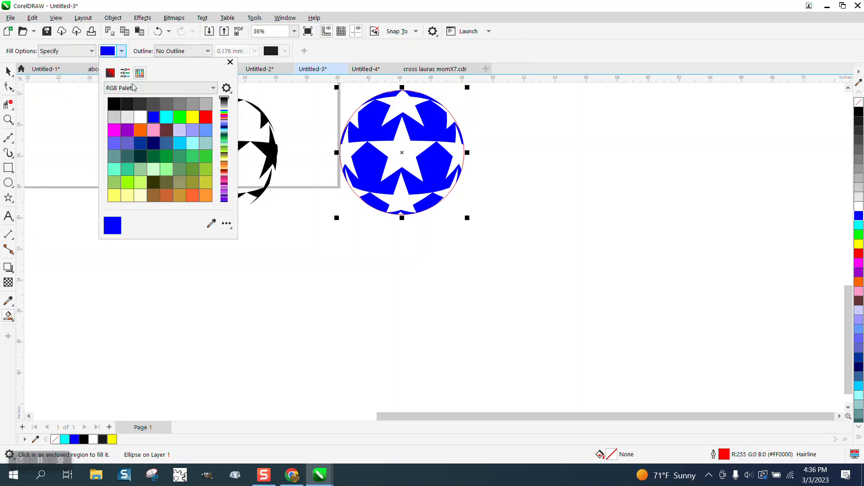
{"action": "left_click", "coordinate": [113, 104]}
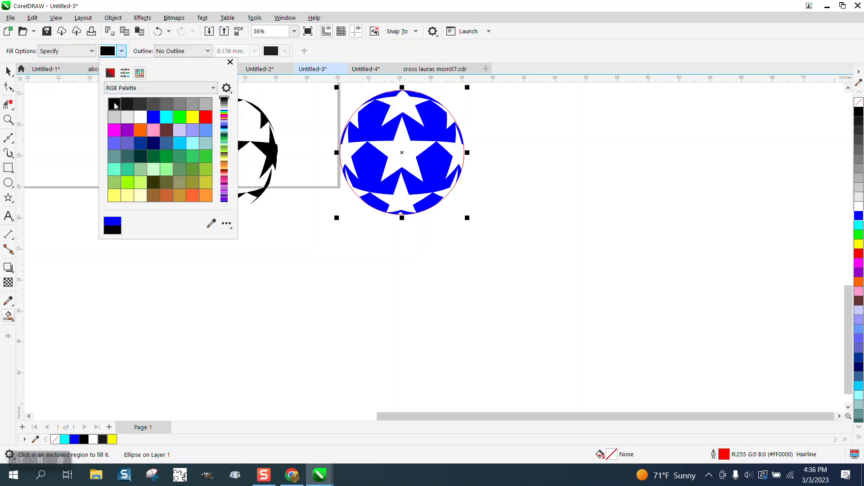
{"action": "left_click", "coordinate": [413, 146]}
{"action": "left_click", "coordinate": [411, 145]}
{"action": "left_click", "coordinate": [406, 109]}
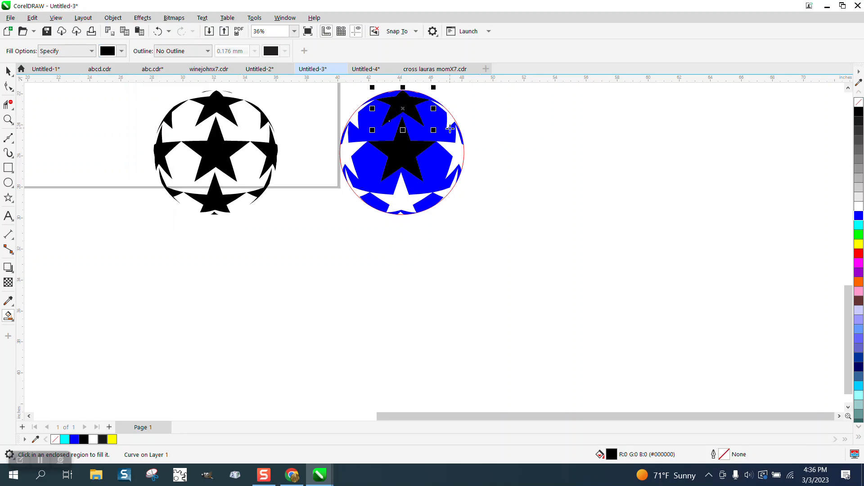
{"action": "left_click", "coordinate": [457, 145]}
{"action": "left_click", "coordinate": [450, 119]}
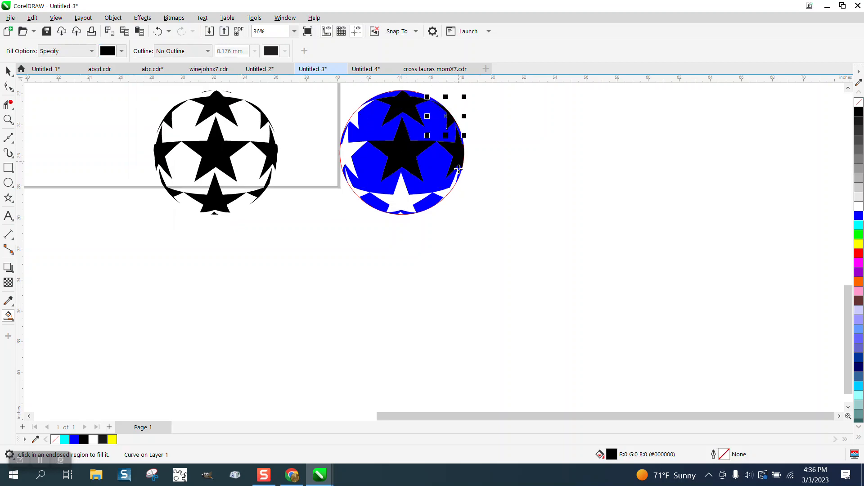
{"action": "left_click", "coordinate": [446, 190]}
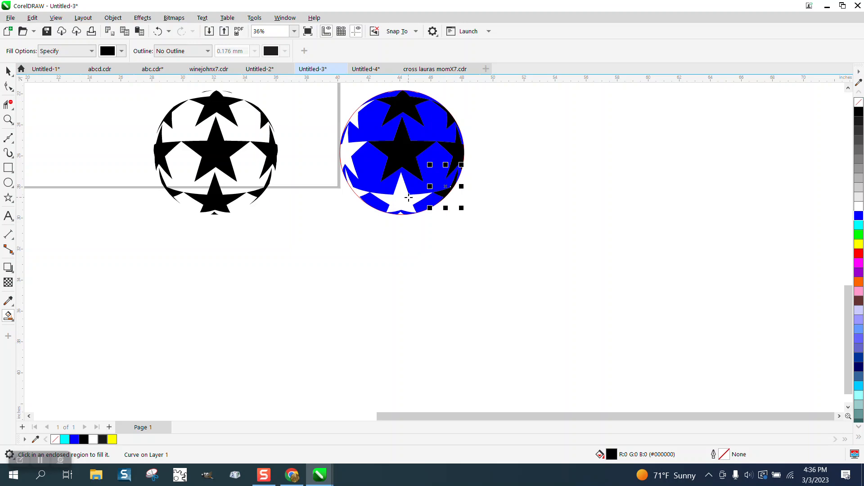
{"action": "left_click", "coordinate": [401, 202]}
{"action": "left_click", "coordinate": [349, 157]}
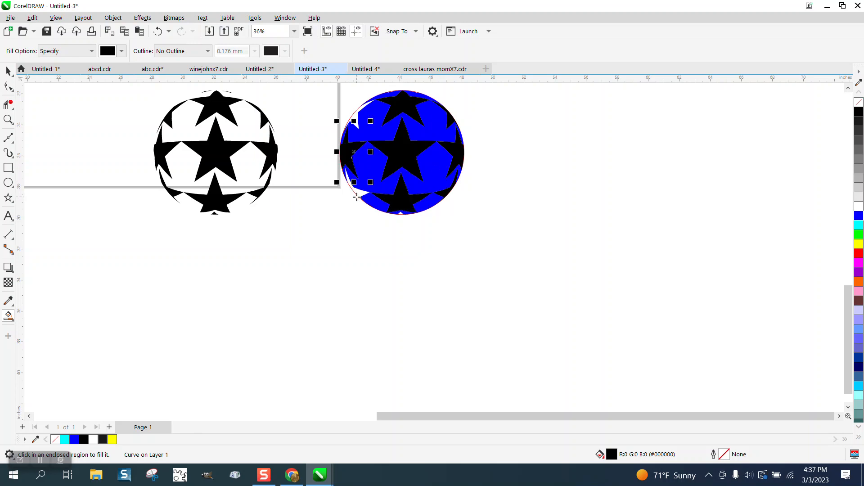
{"action": "left_click", "coordinate": [357, 121]}
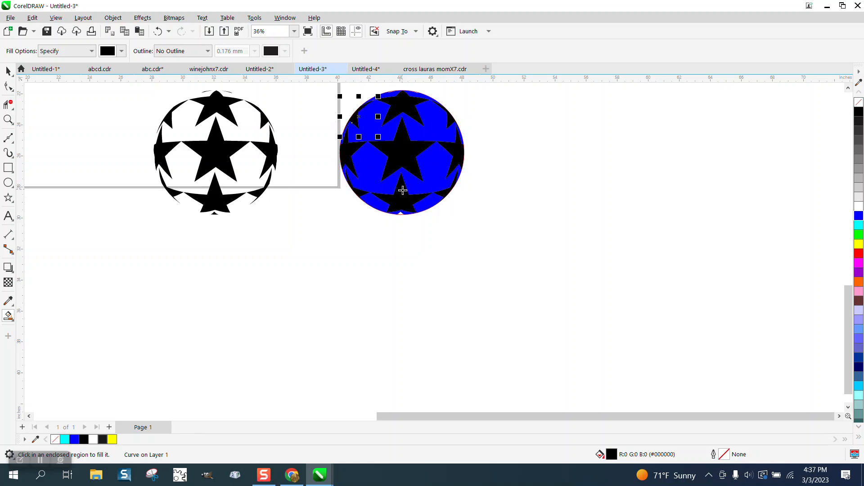
Try black Smart Fill on the small white gap at the very bottom of the blue ball
{"action": "left_click", "coordinate": [8, 104]}
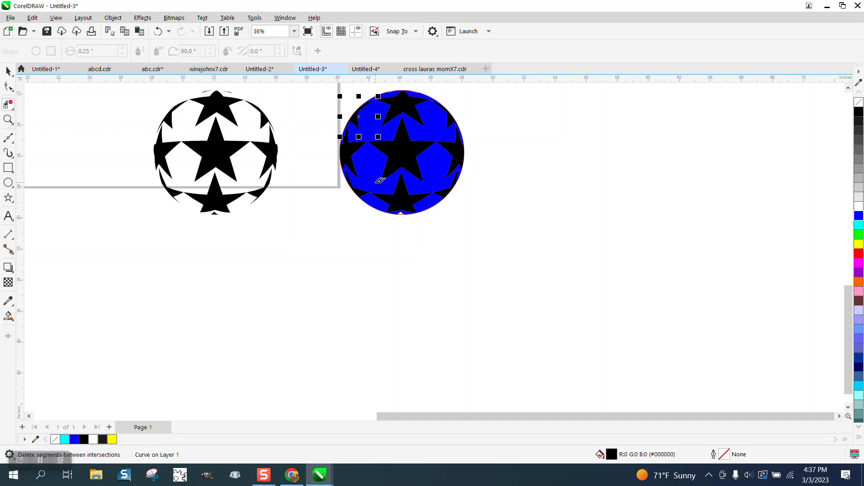
{"action": "left_click", "coordinate": [8, 120]}
{"action": "left_click_drag", "start_coordinate": [365, 194], "coordinate": [490, 249]}
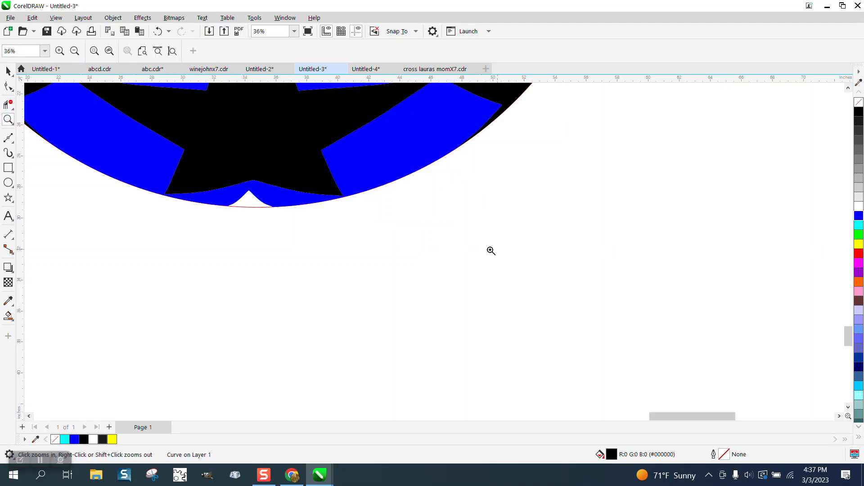
{"action": "left_click", "coordinate": [9, 317]}
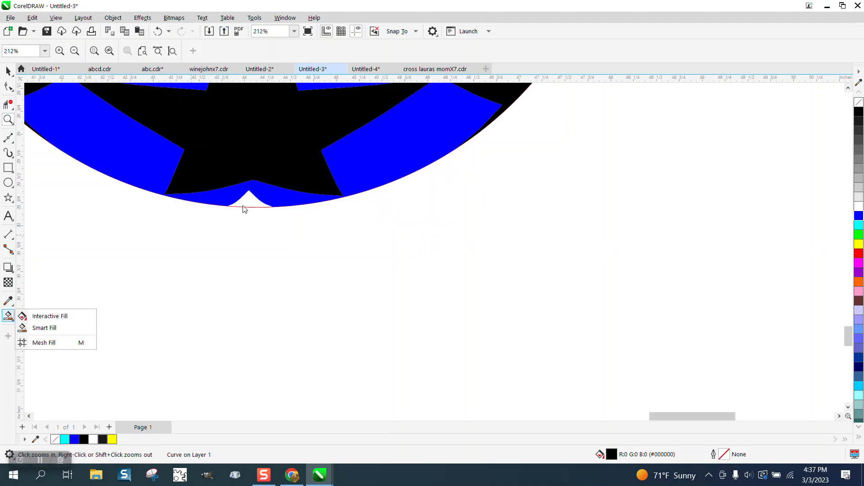
{"action": "left_click", "coordinate": [56, 328]}
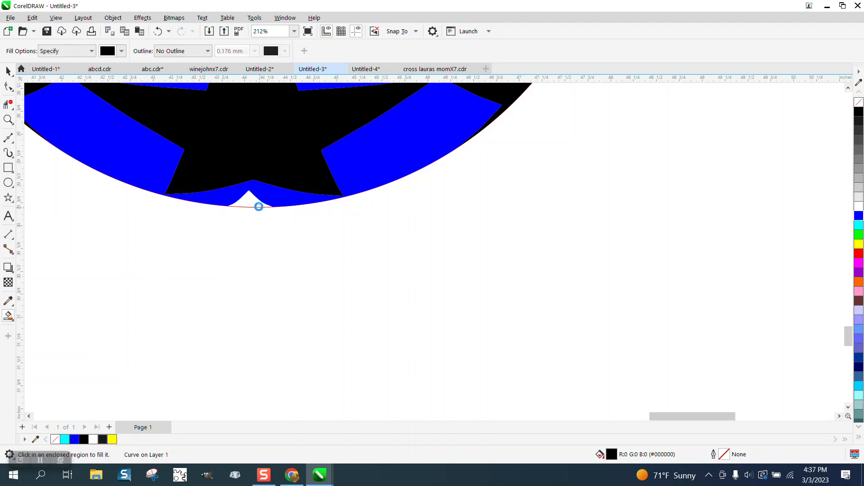
{"action": "left_click", "coordinate": [255, 203]}
{"action": "scroll", "coordinate": [261, 226], "scroll_direction": "down", "scroll_amount": 5}
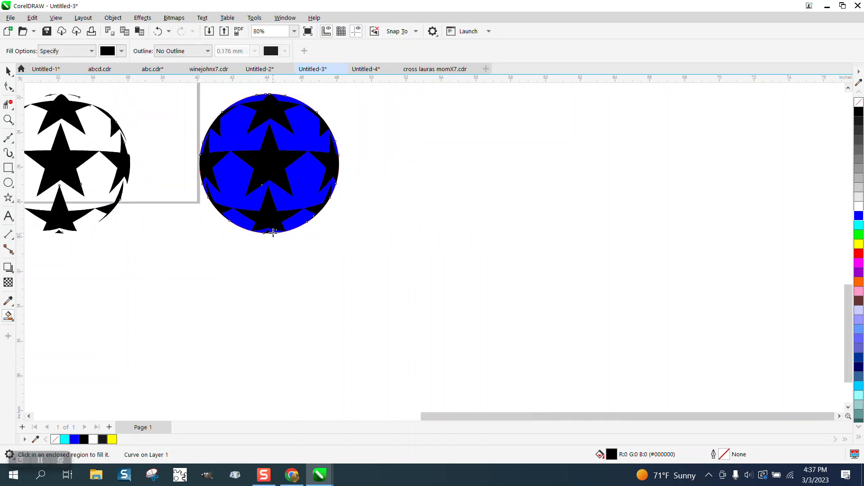
Nudge the large stray black fill curve 24 inches right, off the blue ball
{"action": "left_click", "coordinate": [8, 71]}
{"action": "left_click", "coordinate": [342, 128]}
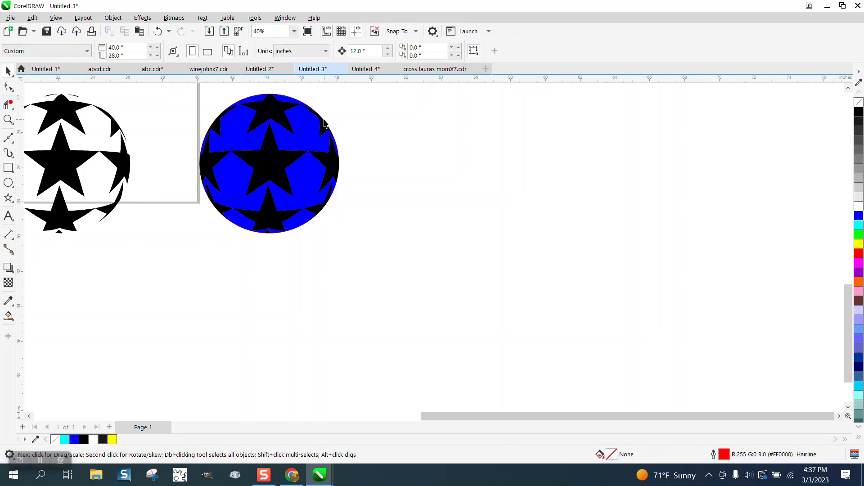
{"action": "left_click", "coordinate": [326, 119]}
{"action": "key", "text": "ctrl+d"}
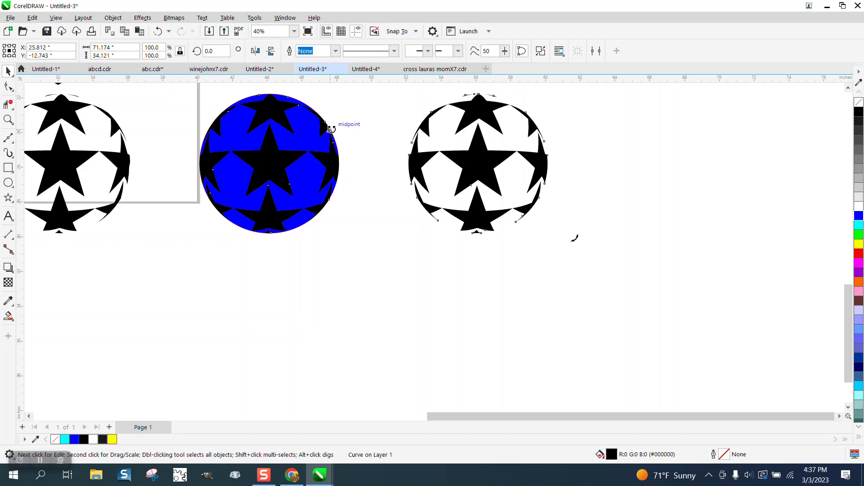
{"action": "key", "text": "ctrl+d"}
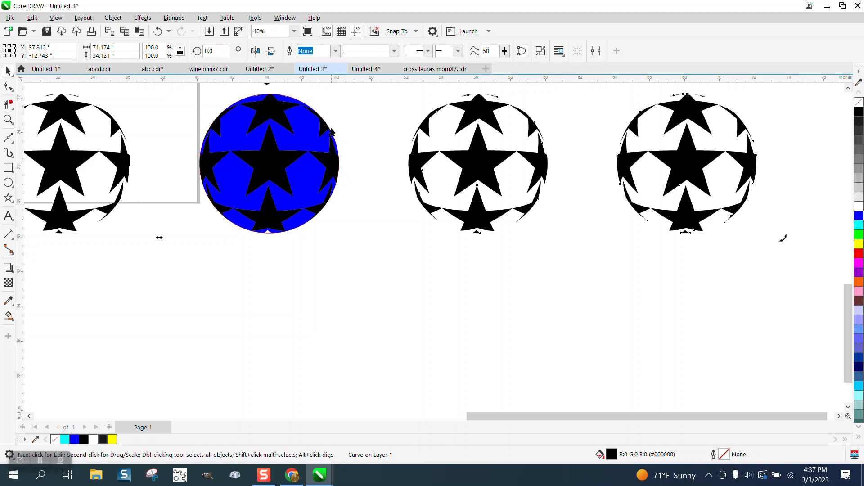
Select all objects of the blue star ball and group them
{"action": "left_click", "coordinate": [331, 131]}
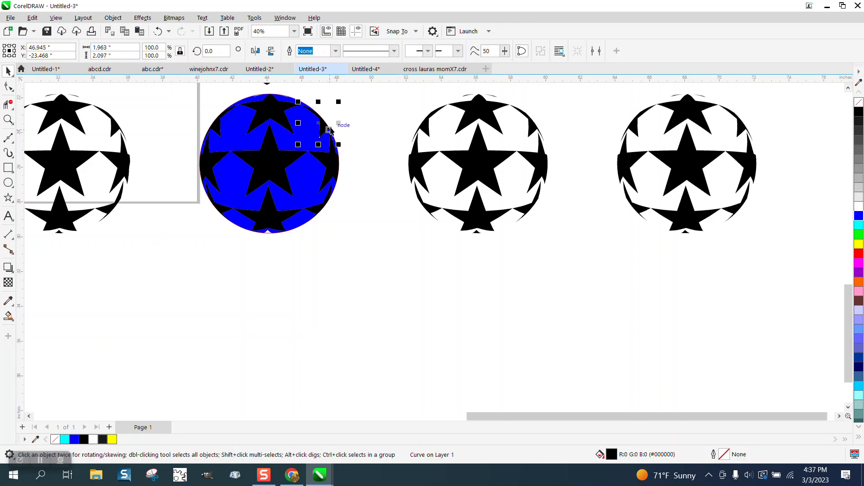
{"action": "key", "text": "Escape"}
{"action": "scroll", "coordinate": [212, 118], "scroll_direction": "down", "scroll_amount": 1}
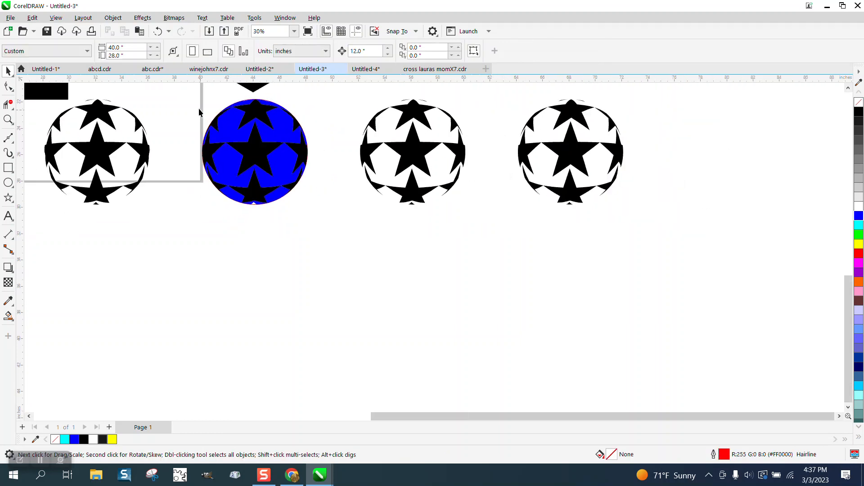
{"action": "left_click_drag", "start_coordinate": [189, 93], "coordinate": [371, 217]}
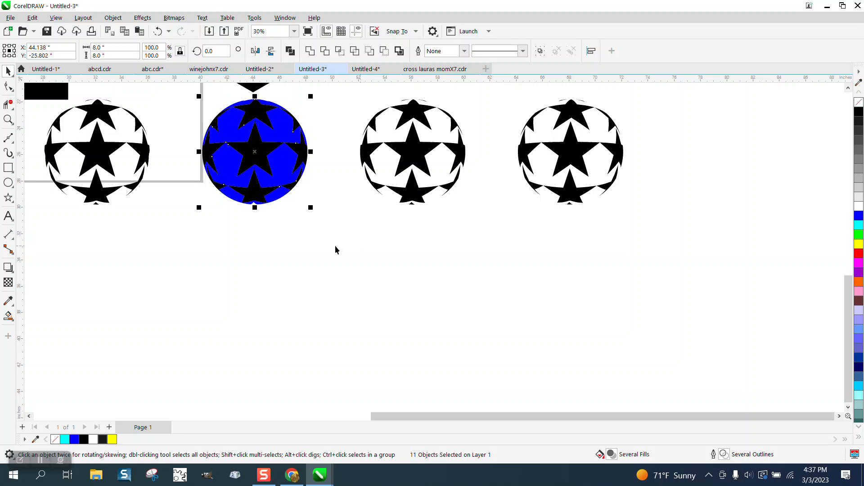
{"action": "left_click_drag", "start_coordinate": [182, 94], "coordinate": [363, 243]}
{"action": "key", "text": "ctrl+g"}
{"action": "scroll", "coordinate": [364, 243], "scroll_direction": "down", "scroll_amount": 1}
{"action": "scroll", "coordinate": [394, 250], "scroll_direction": "down", "scroll_amount": 1}
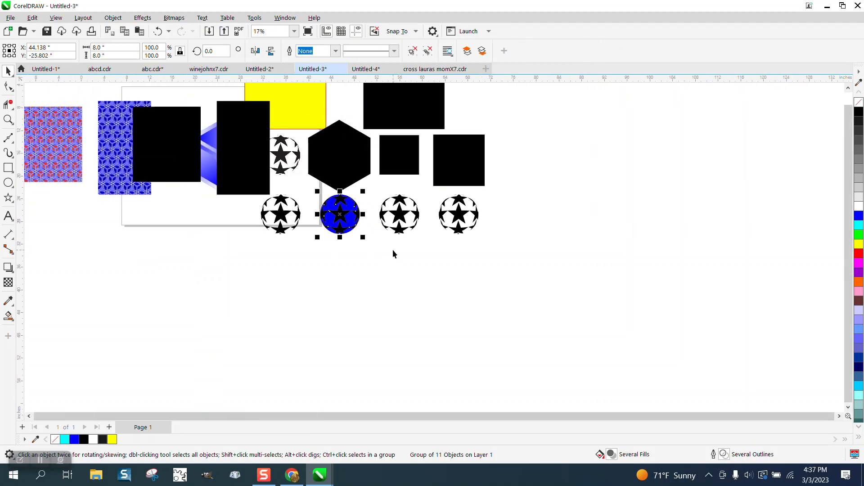
Undo the ball's grouping, both nudges of the stray black curve, and the black fill that created it
{"action": "left_click", "coordinate": [157, 32]}
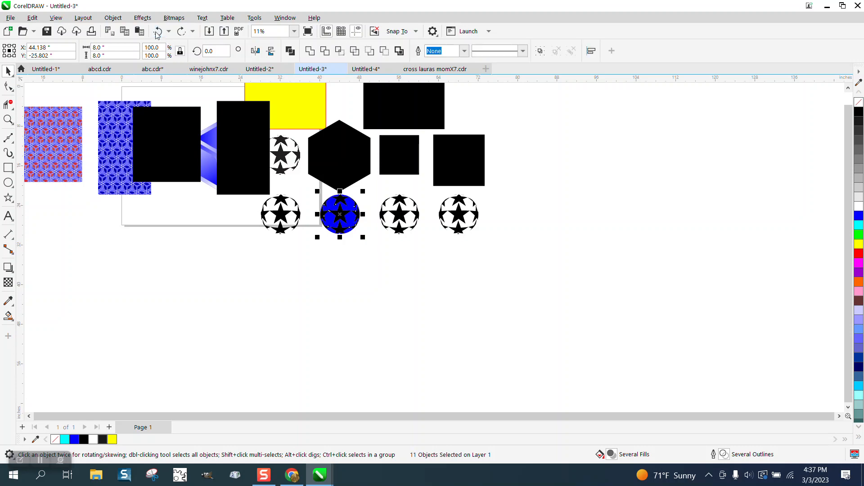
{"action": "left_click", "coordinate": [157, 32]}
{"action": "left_click", "coordinate": [157, 33]}
{"action": "left_click", "coordinate": [157, 32]}
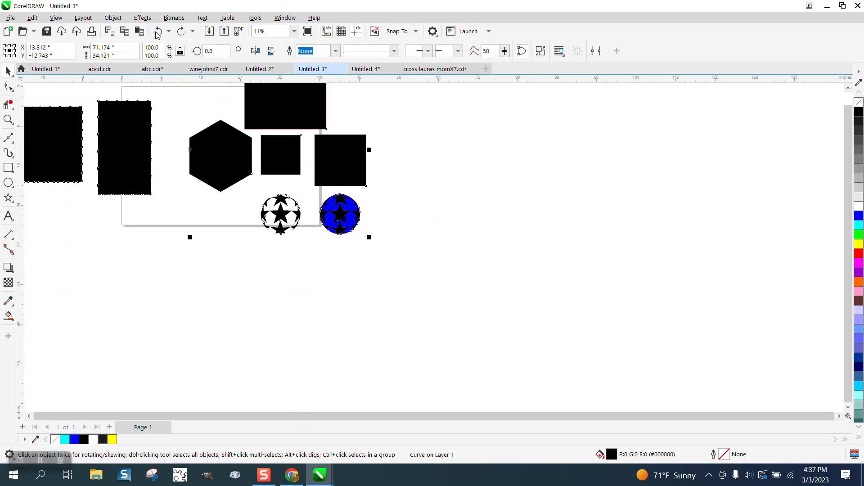
{"action": "left_click", "coordinate": [157, 33]}
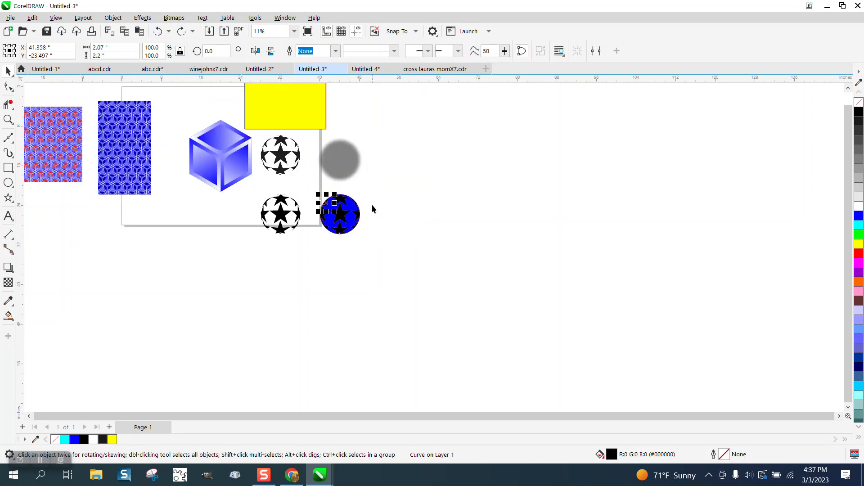
Fill the small white gap at the very bottom of the blue ball with black Smart Fill
{"action": "left_click", "coordinate": [9, 119]}
{"action": "left_click_drag", "start_coordinate": [305, 194], "coordinate": [405, 253]}
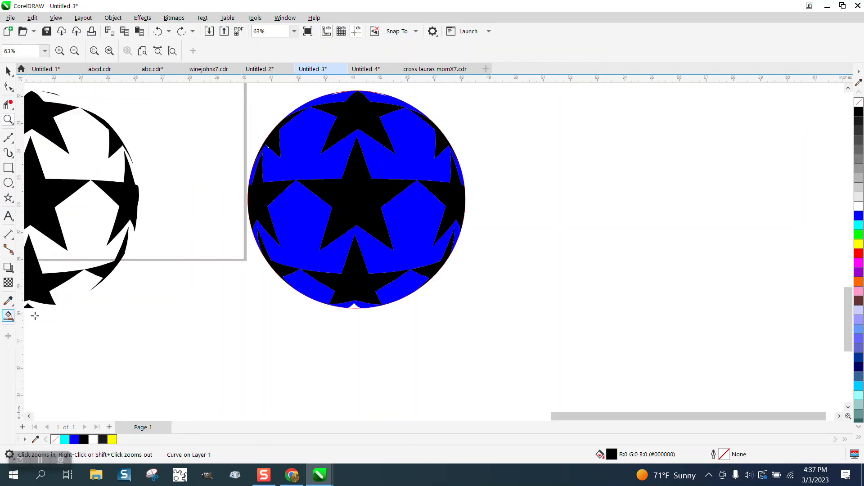
{"action": "left_click", "coordinate": [354, 307]}
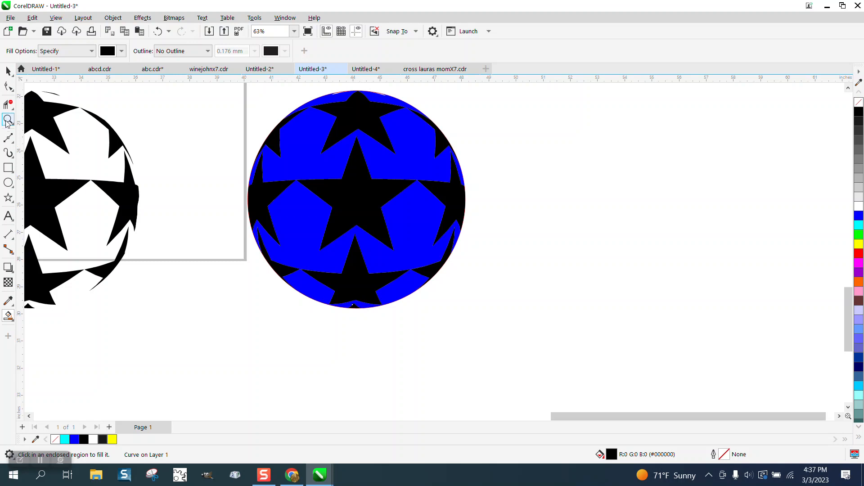
Nudge the blue fill shape and the red circle outline 12 inches right, off the black star ball
{"action": "left_click", "coordinate": [9, 71]}
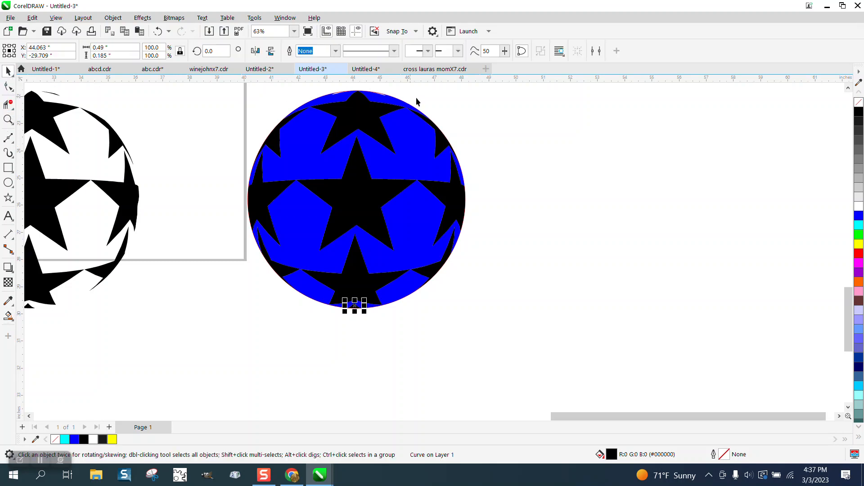
{"action": "left_click", "coordinate": [445, 145]}
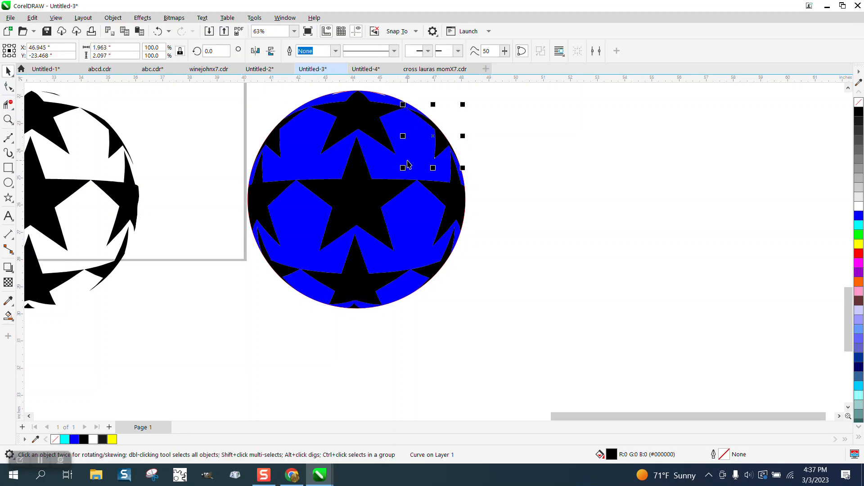
{"action": "left_click", "coordinate": [410, 161]}
{"action": "key", "text": "Right"}
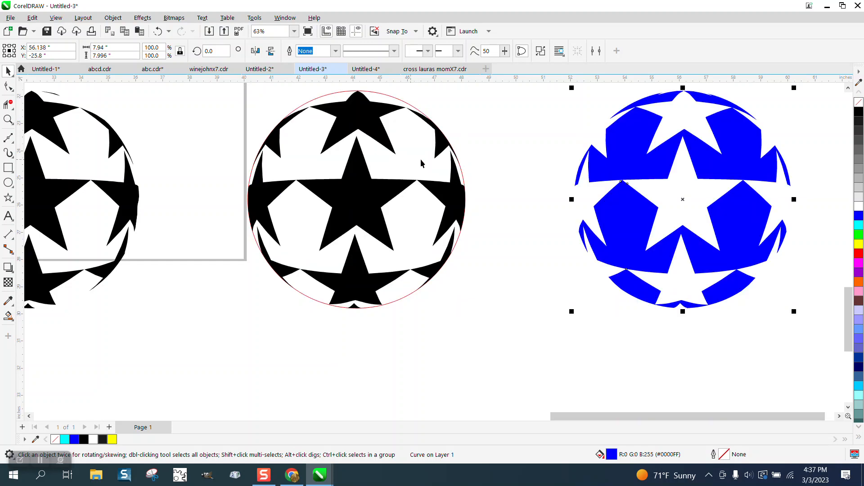
{"action": "left_click", "coordinate": [404, 105]}
{"action": "key", "text": "Right"}
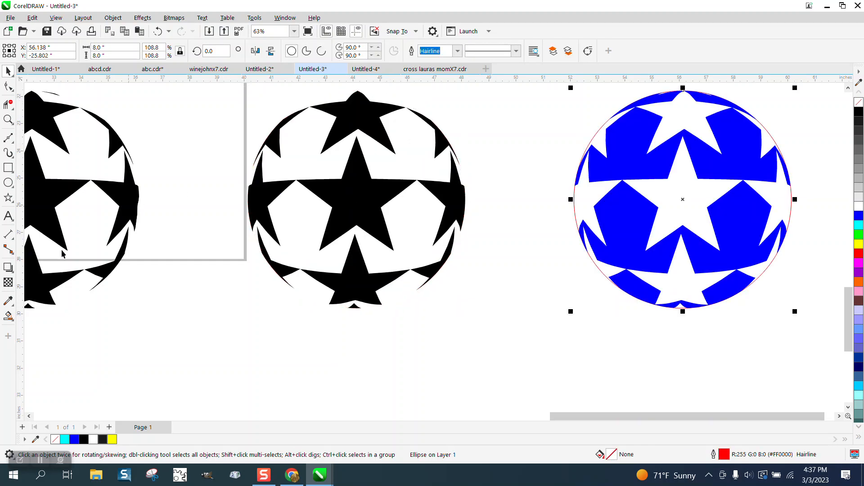
Apply black Smart Fill to every white star area inside the circle of the separated blue ball, including the edge stars and bottom gap
{"action": "left_click", "coordinate": [8, 316]}
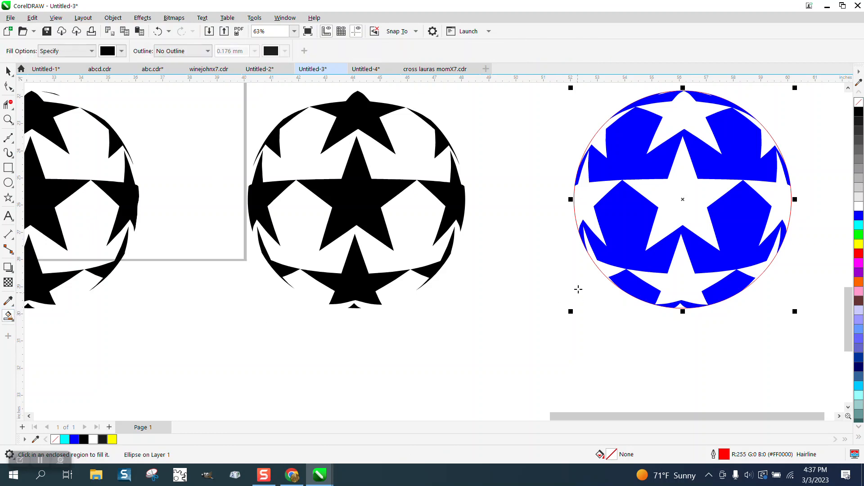
{"action": "left_click", "coordinate": [604, 268]}
{"action": "left_click", "coordinate": [592, 206]}
{"action": "left_click", "coordinate": [597, 149]}
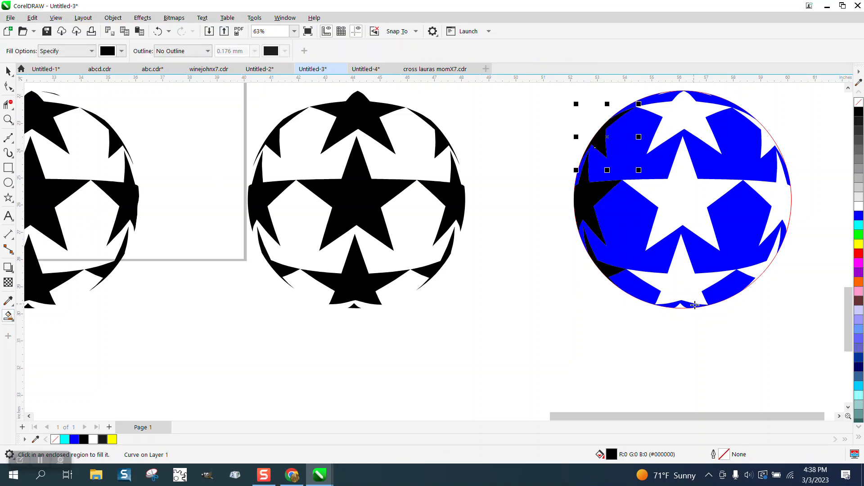
{"action": "left_click", "coordinate": [682, 306]}
{"action": "left_click", "coordinate": [682, 280]}
{"action": "left_click", "coordinate": [685, 212]}
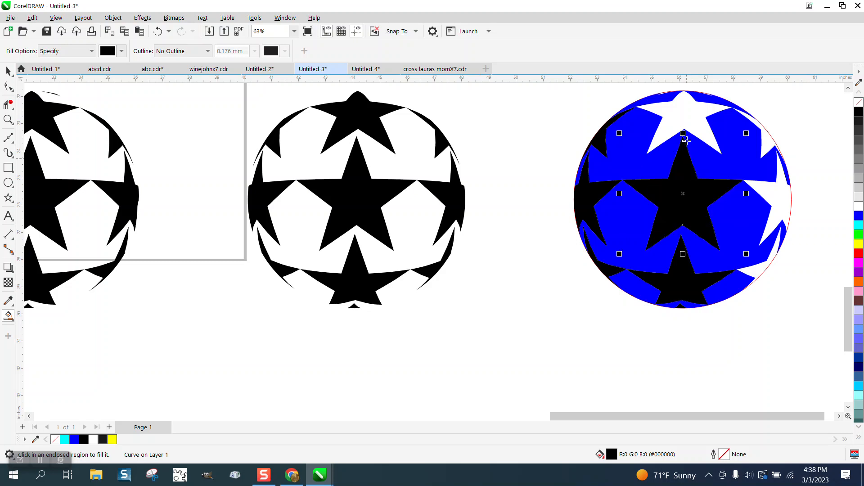
{"action": "left_click", "coordinate": [690, 120]}
{"action": "left_click", "coordinate": [769, 139]}
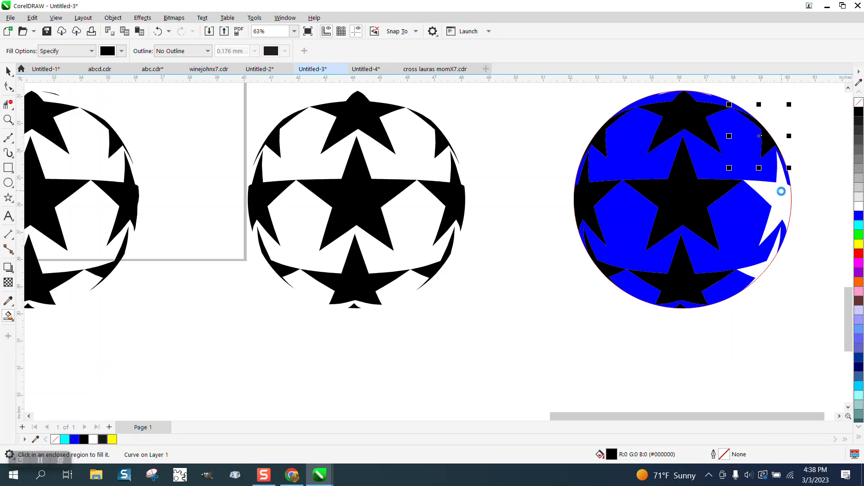
{"action": "left_click", "coordinate": [780, 191]}
{"action": "left_click", "coordinate": [765, 266]}
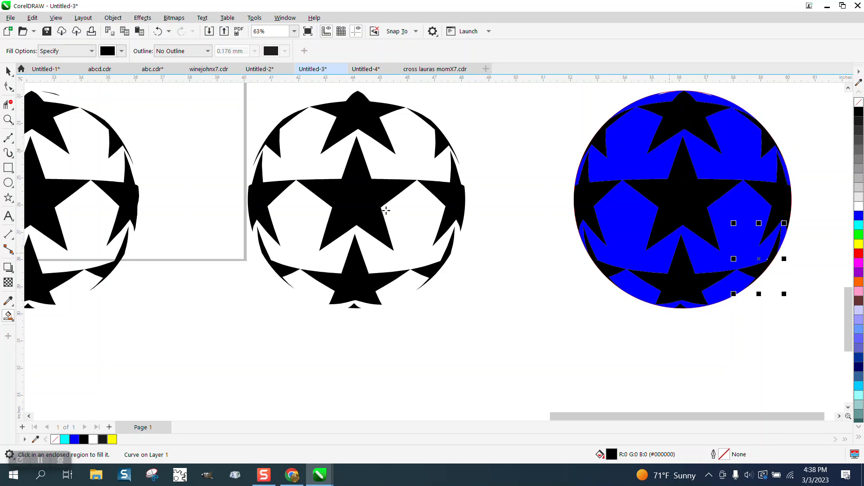
Select all objects of the new blue star ball and remove their outlines
{"action": "left_click", "coordinate": [9, 71]}
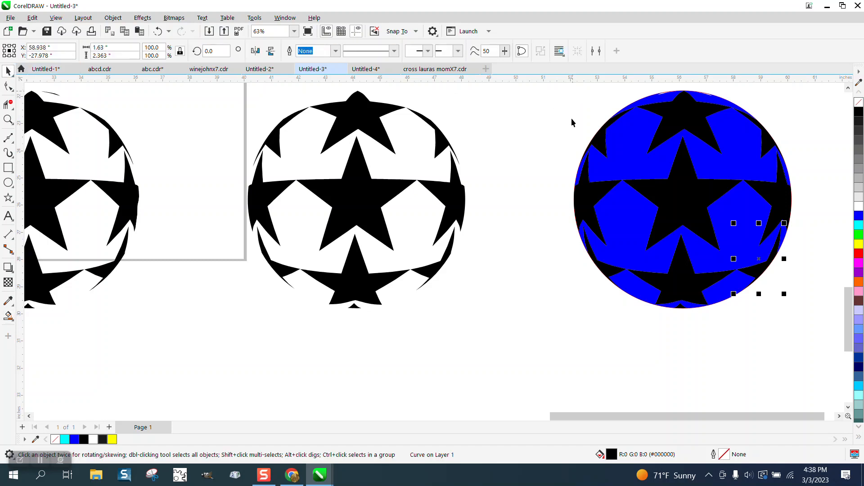
{"action": "left_click_drag", "start_coordinate": [572, 93], "coordinate": [817, 327]}
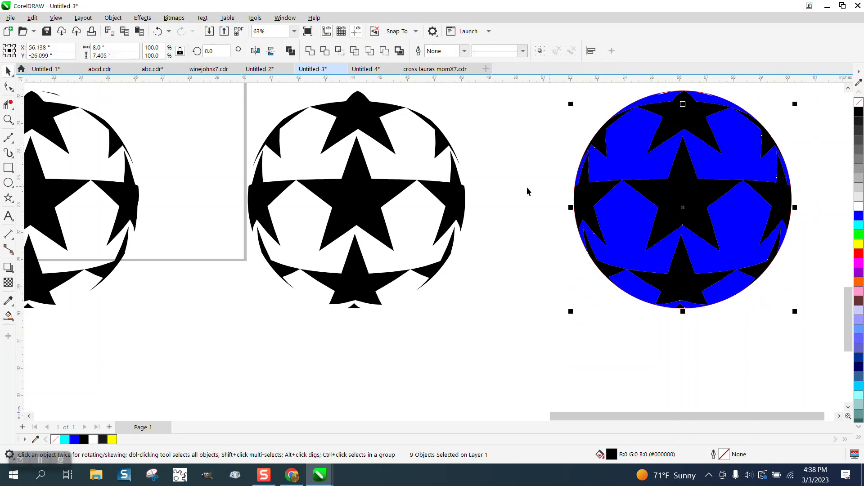
{"action": "scroll", "coordinate": [527, 191], "scroll_direction": "down", "scroll_amount": 1}
{"action": "left_click_drag", "start_coordinate": [521, 102], "coordinate": [809, 293]}
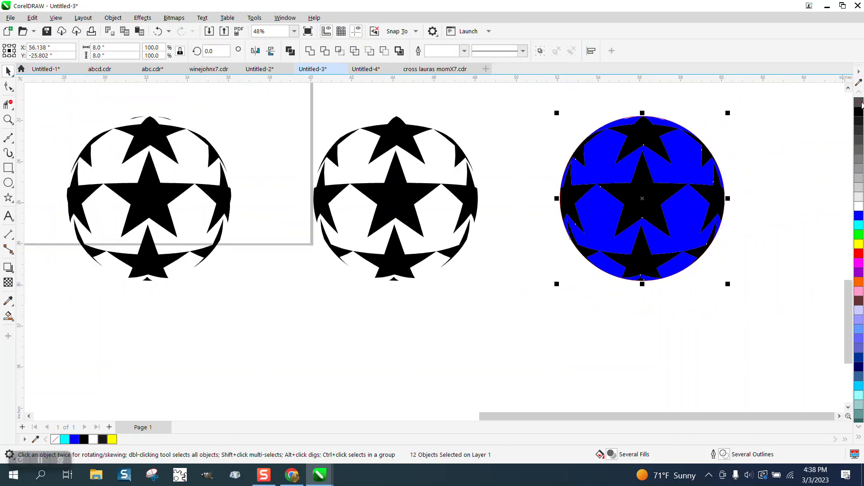
{"action": "right_click", "coordinate": [860, 104]}
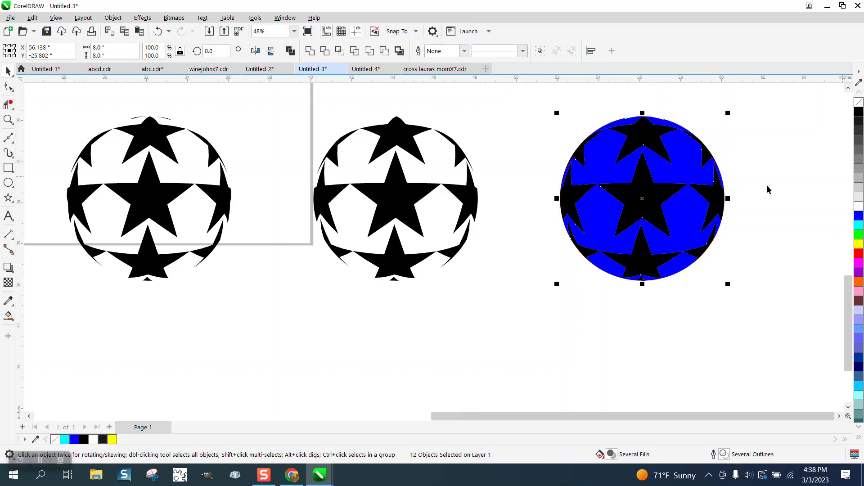
Group the blue star ball's objects and nudge the group 36 inches left and 12 inches up onto the cube
{"action": "scroll", "coordinate": [767, 185], "scroll_direction": "down", "scroll_amount": 2}
{"action": "left_click_drag", "start_coordinate": [624, 128], "coordinate": [807, 289]}
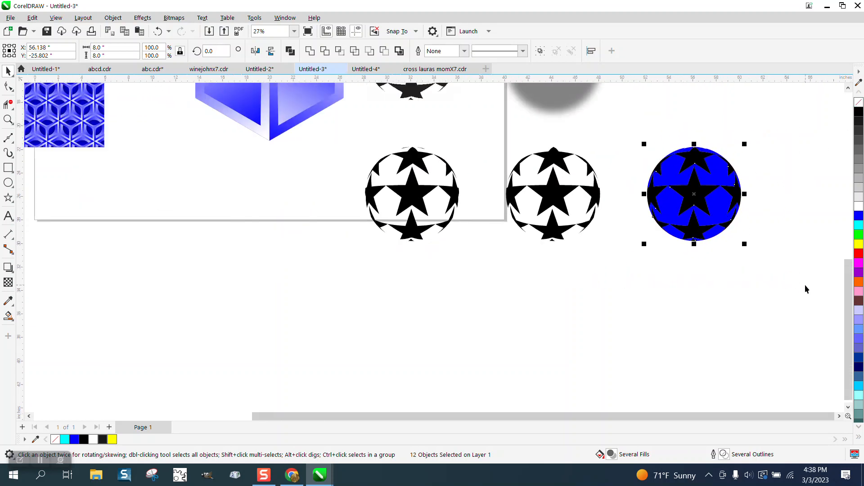
{"action": "key", "text": "ctrl+g"}
{"action": "scroll", "coordinate": [806, 285], "scroll_direction": "down", "scroll_amount": 1}
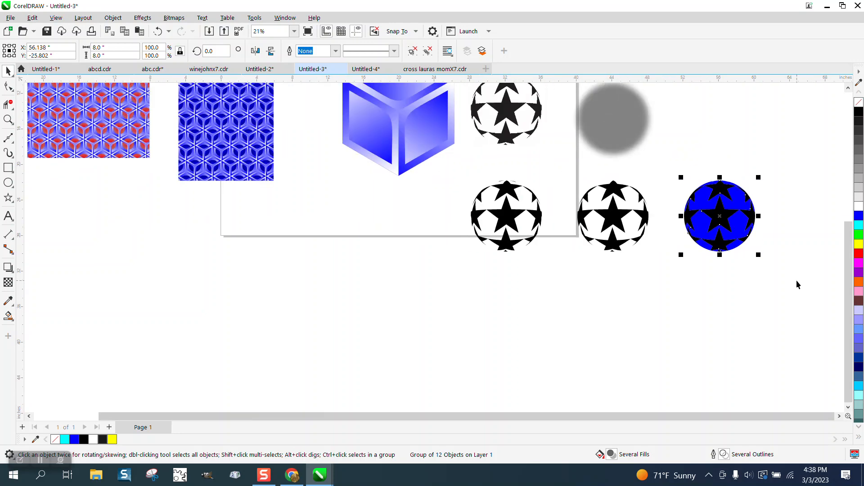
{"action": "key", "text": "Left"}
{"action": "key", "text": "Left"}
{"action": "key", "text": "Left"}
{"action": "key", "text": "Up"}
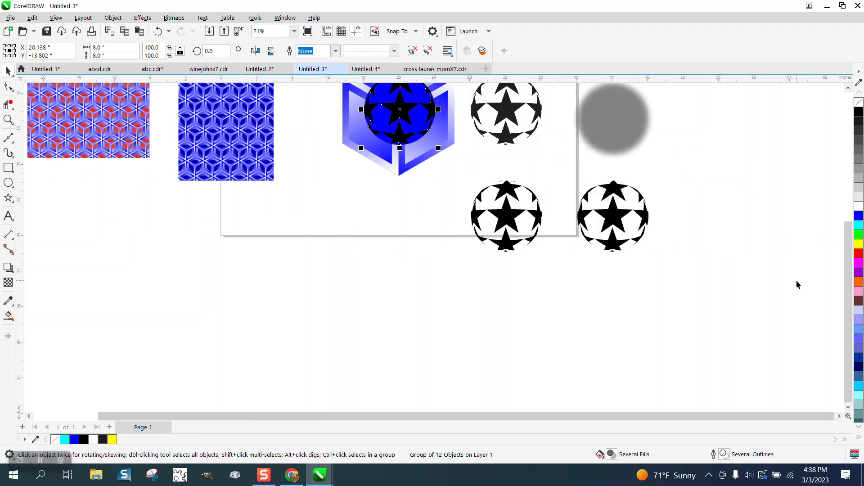
Send the blue star ball group to the back, behind the whole cube
{"action": "scroll", "coordinate": [158, 161], "scroll_direction": "down", "scroll_amount": 1}
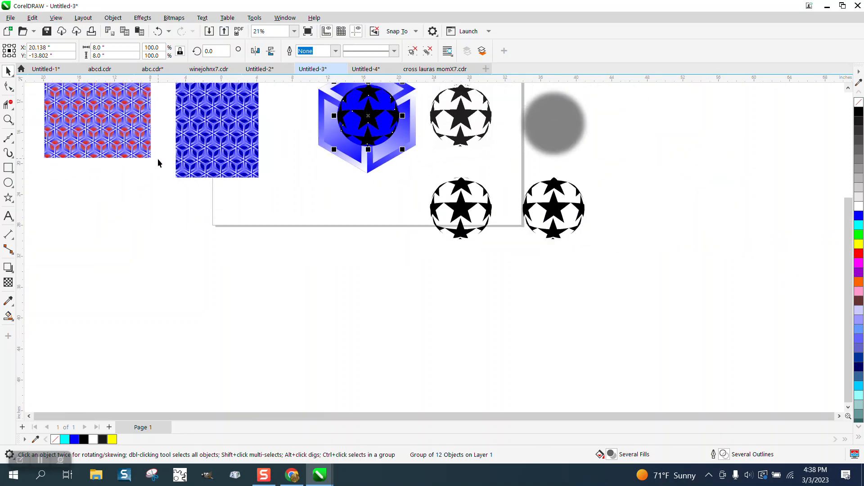
{"action": "left_click", "coordinate": [8, 119]}
{"action": "scroll", "coordinate": [361, 162], "scroll_direction": "down", "scroll_amount": 1}
{"action": "left_click_drag", "start_coordinate": [316, 91], "coordinate": [480, 189]}
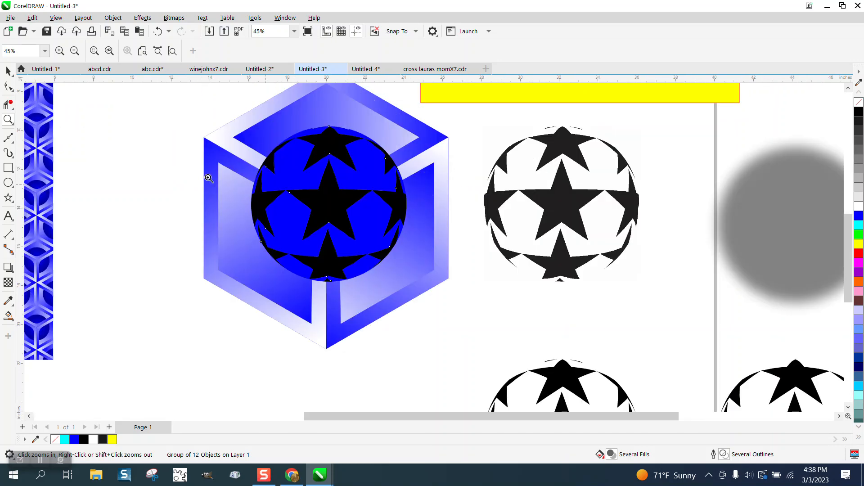
{"action": "left_click", "coordinate": [7, 71]}
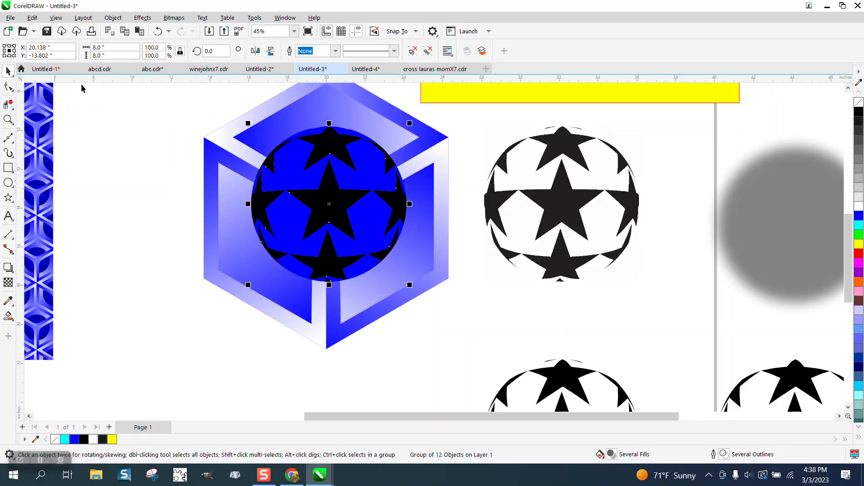
{"action": "left_click", "coordinate": [113, 18]}
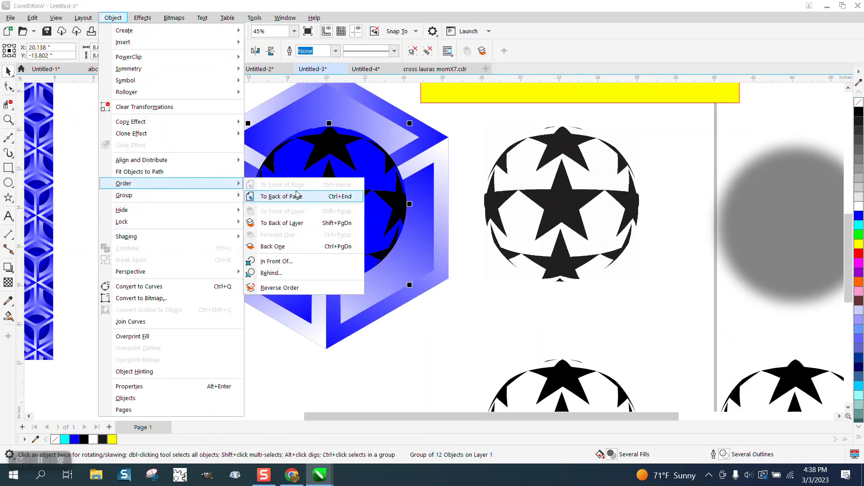
{"action": "left_click", "coordinate": [291, 207]}
{"action": "left_click", "coordinate": [147, 200]}
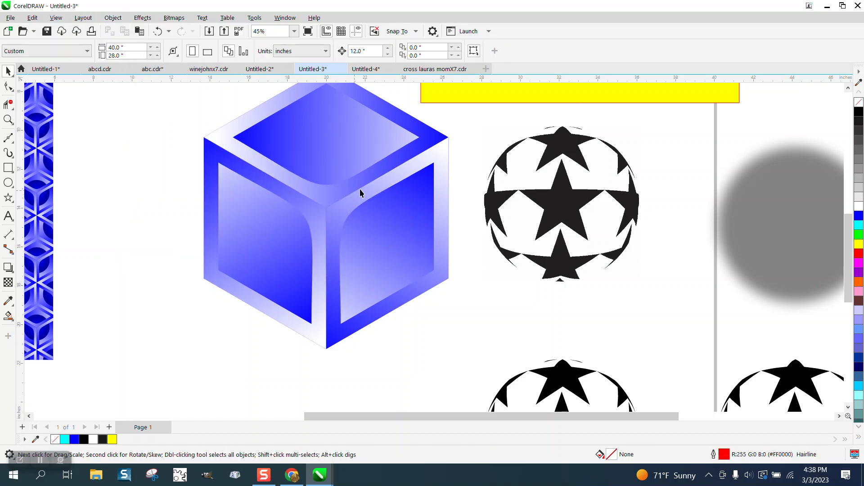
Send the cube's inner panel group to the back of the page, behind the star ball
{"action": "left_click", "coordinate": [429, 180]}
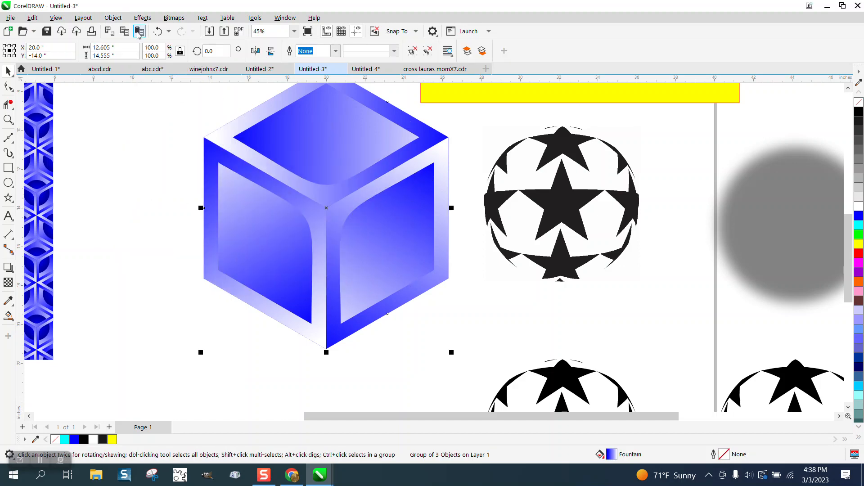
{"action": "left_click", "coordinate": [114, 18]}
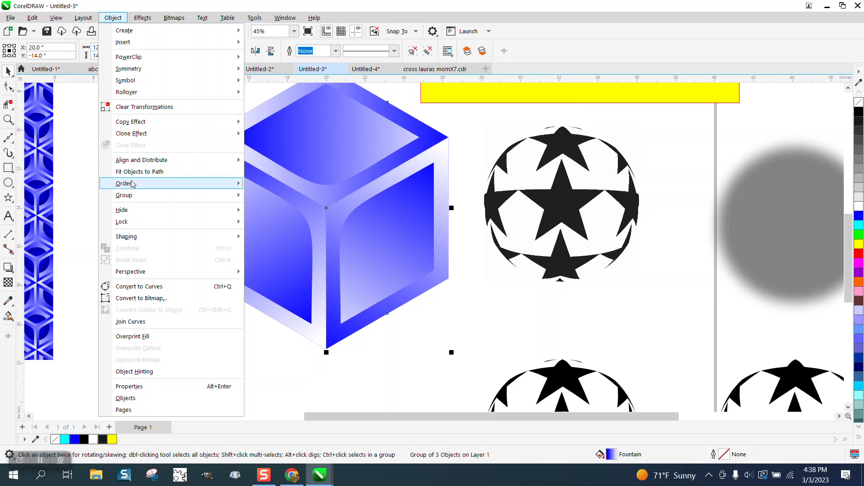
{"action": "mouse_move", "coordinate": [179, 185]}
{"action": "left_click", "coordinate": [275, 197]}
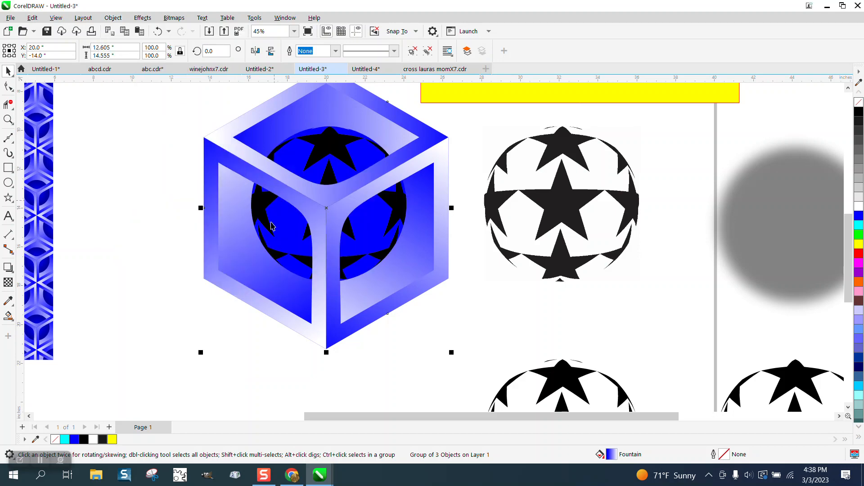
Nudge the blue star ball group 36 inches right, out of the cube and past the blurred gray circle
{"action": "scroll", "coordinate": [186, 234], "scroll_direction": "down", "scroll_amount": 2}
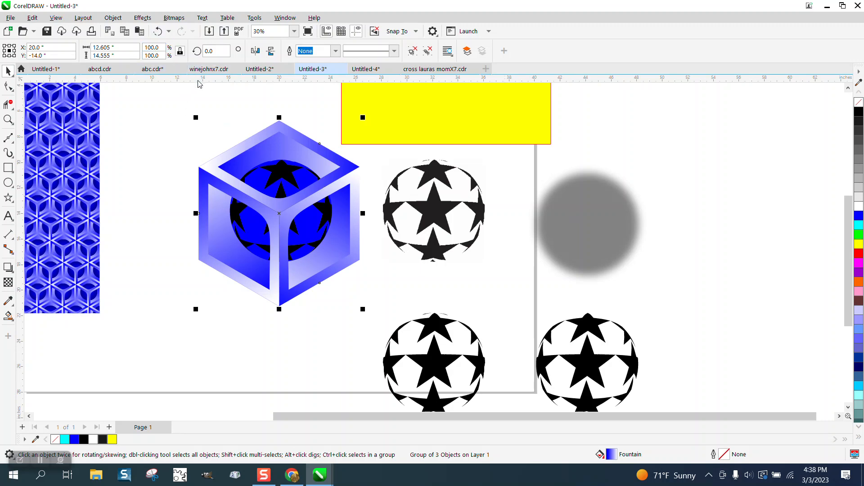
{"action": "left_click", "coordinate": [304, 184]}
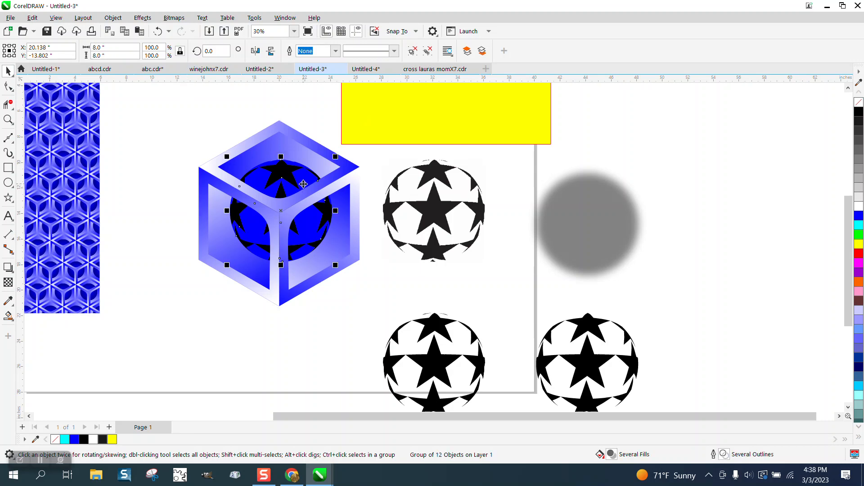
{"action": "key", "text": "Right"}
{"action": "key", "text": "Right"}
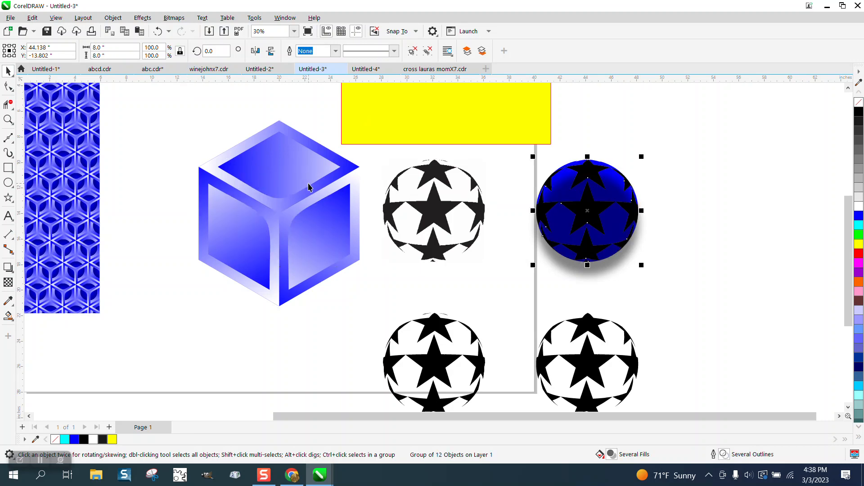
{"action": "key", "text": "Right"}
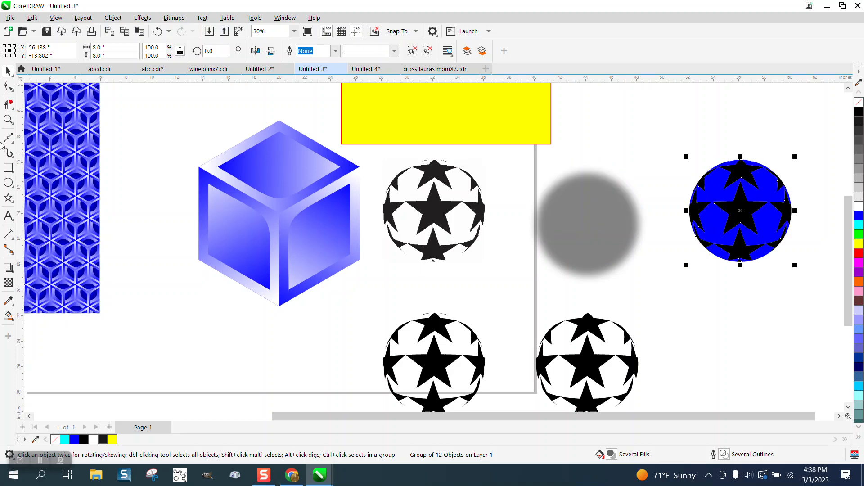
Draw a circle below the blue star ball and set its size to 8 inches
{"action": "left_click", "coordinate": [8, 182]}
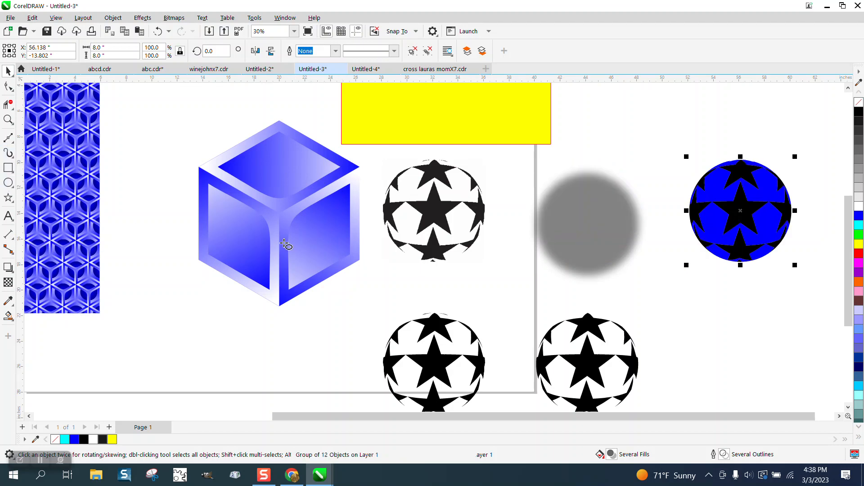
{"action": "left_click_drag", "start_coordinate": [784, 281], "coordinate": [656, 406]}
{"action": "left_click_drag", "start_coordinate": [112, 49], "coordinate": [73, 44]}
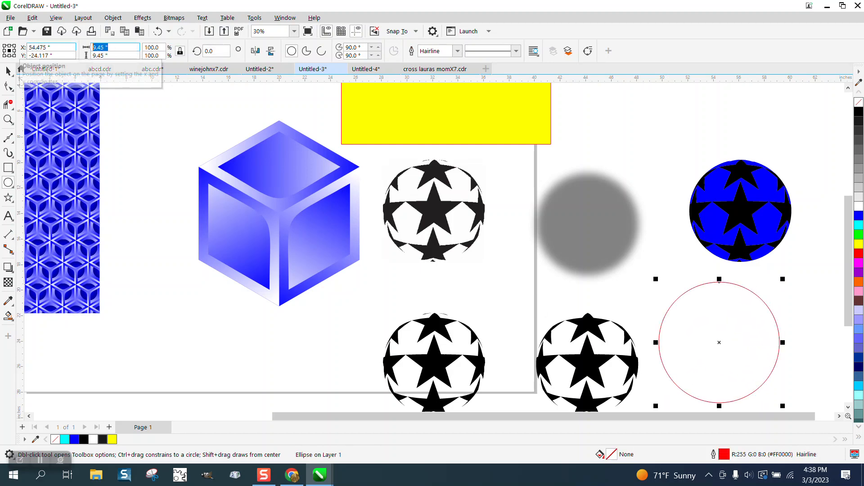
{"action": "type", "text": "8"}
{"action": "key", "text": "Return"}
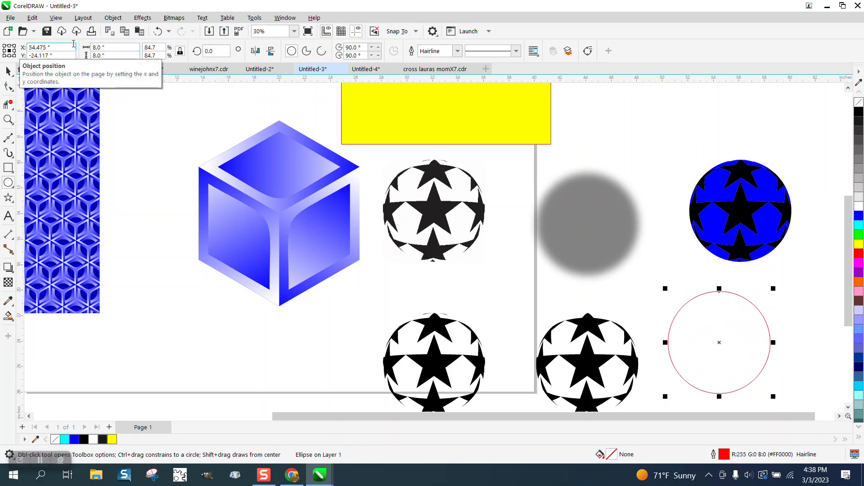
Align the 8-inch circle with the blue star ball on both horizontal and vertical centers
{"action": "left_click", "coordinate": [8, 71]}
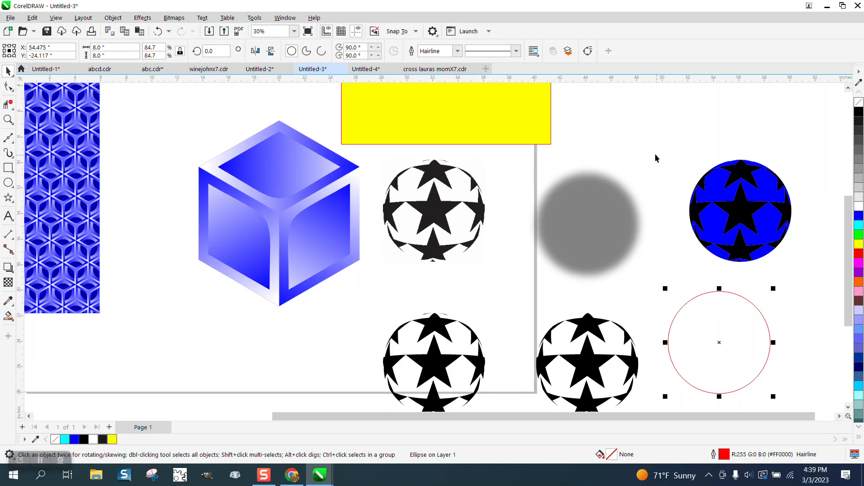
{"action": "left_click_drag", "start_coordinate": [656, 158], "coordinate": [824, 401]}
{"action": "key", "text": "e"}
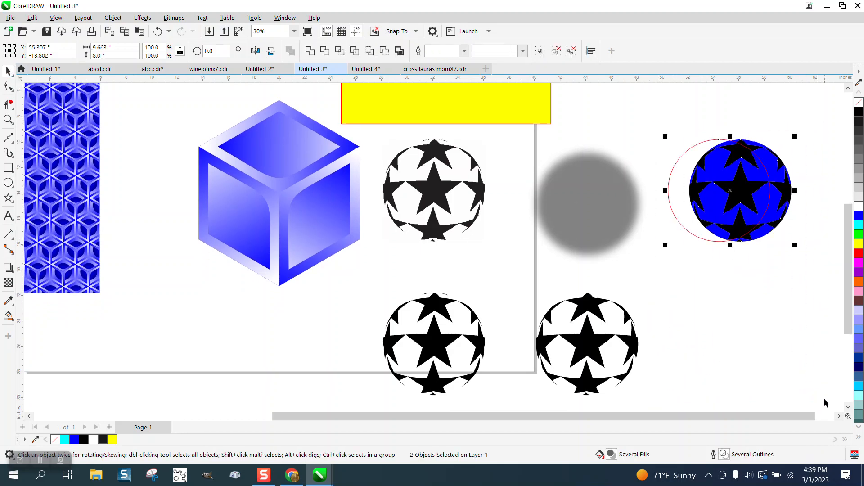
{"action": "key", "text": "c"}
{"action": "key", "text": "Left"}
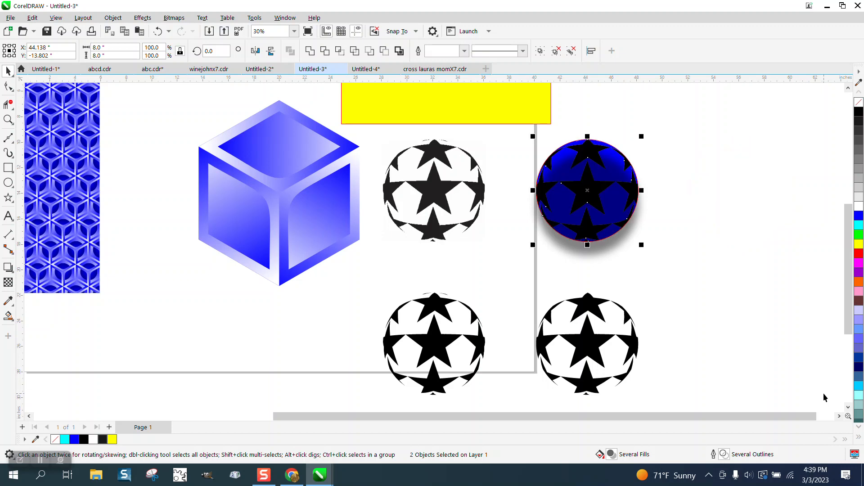
{"action": "key", "text": "ctrl+z"}
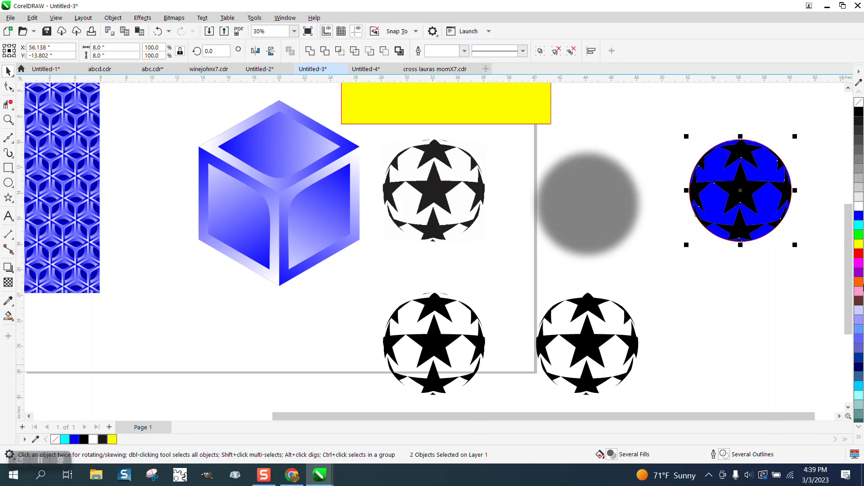
Nudge only the red circle 12 inches left over the blurred gray circle and trim the gray circle with it
{"action": "left_click", "coordinate": [795, 163]}
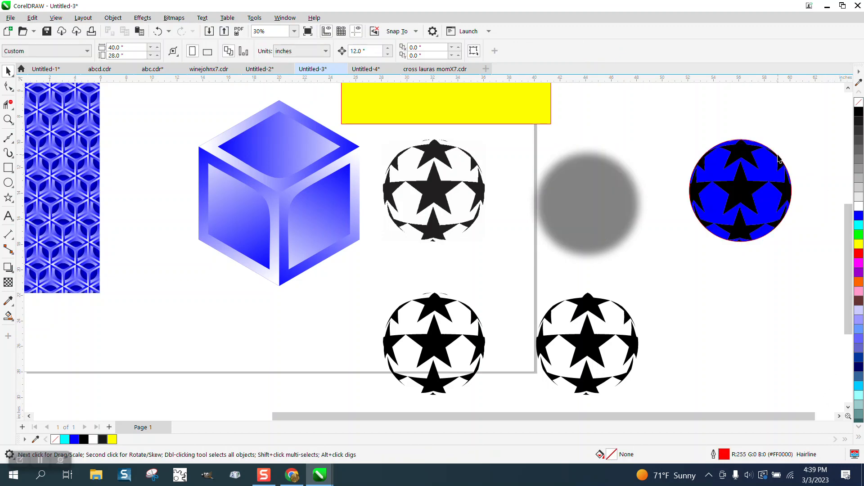
{"action": "left_click", "coordinate": [779, 159]}
{"action": "key", "text": "Right"}
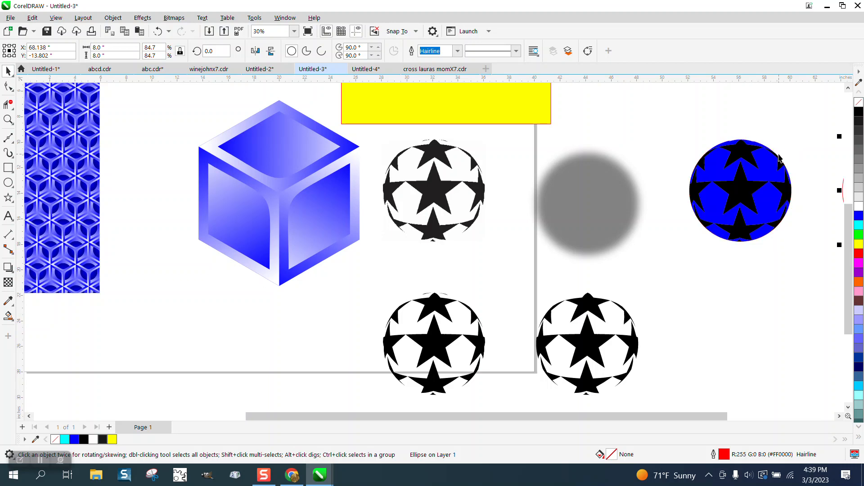
{"action": "key", "text": "Left"}
{"action": "key", "text": "Left"}
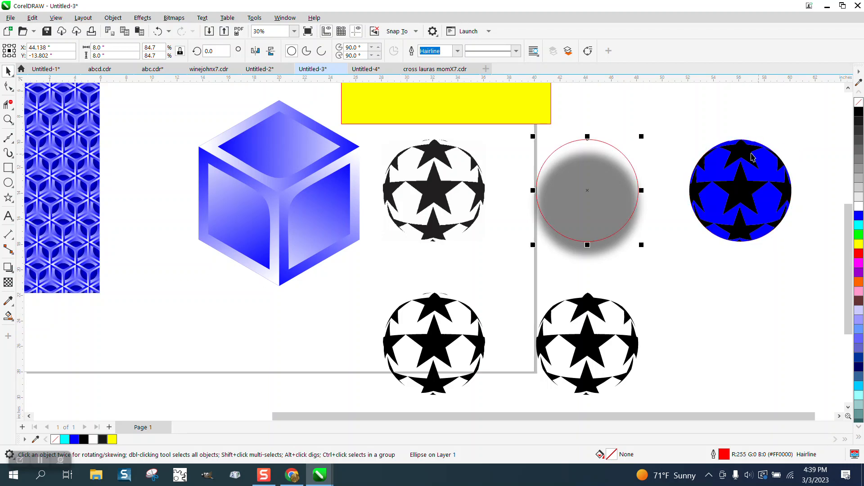
{"action": "left_click_drag", "start_coordinate": [670, 119], "coordinate": [507, 278]}
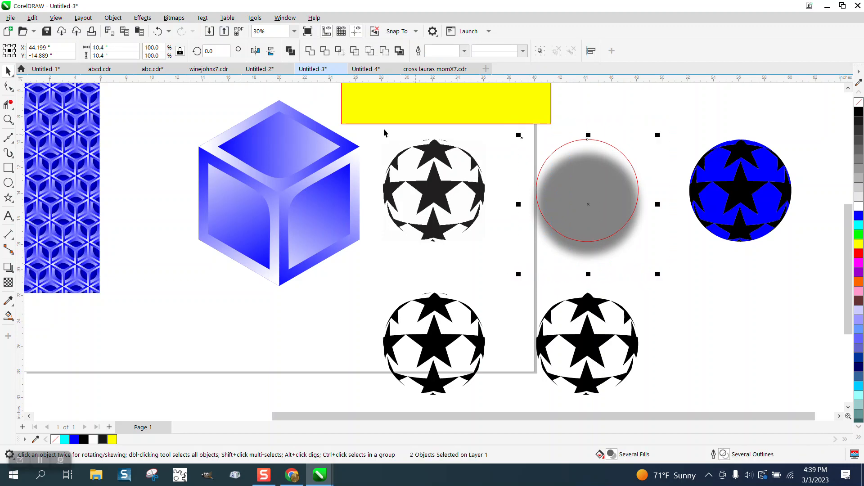
{"action": "left_click", "coordinate": [327, 54]}
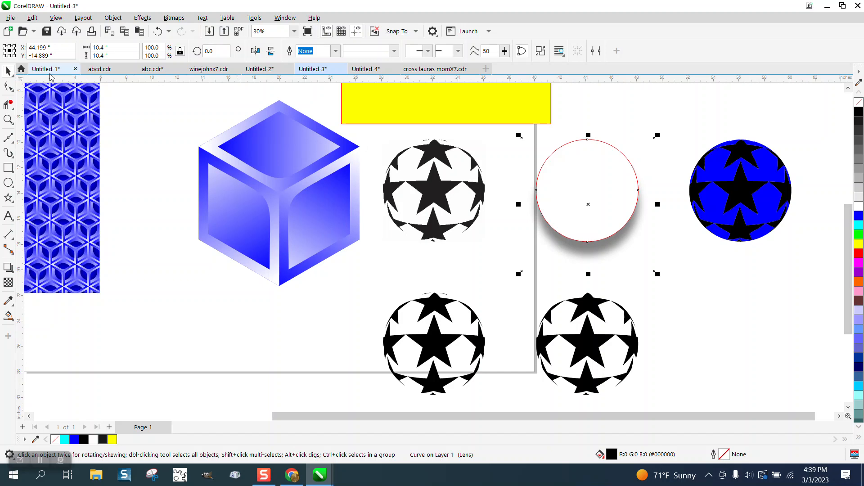
Move the red circle off the trimmed gray shadow and delete it
{"action": "left_click", "coordinate": [583, 120]}
{"action": "left_click", "coordinate": [591, 137]}
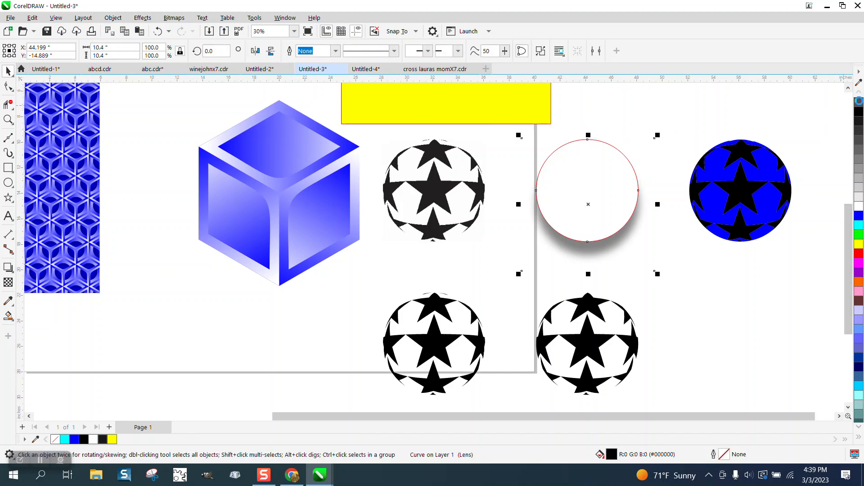
{"action": "left_click", "coordinate": [624, 154]}
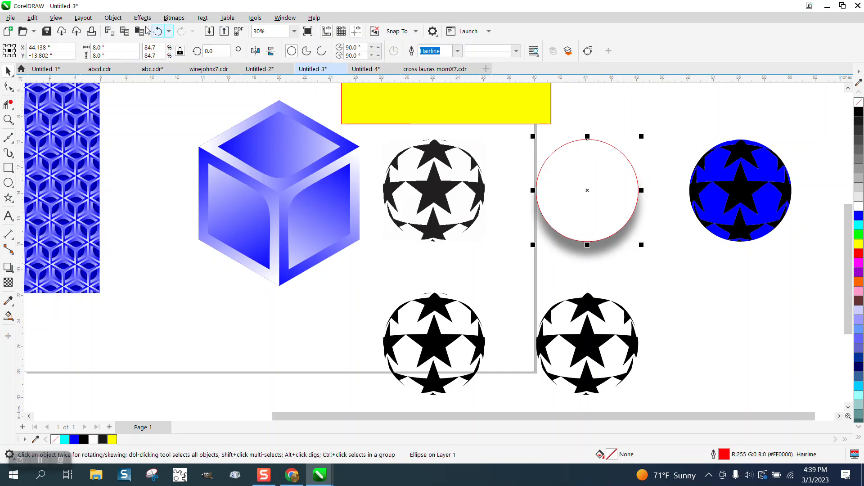
{"action": "left_click", "coordinate": [113, 18]}
{"action": "mouse_move", "coordinate": [126, 198]}
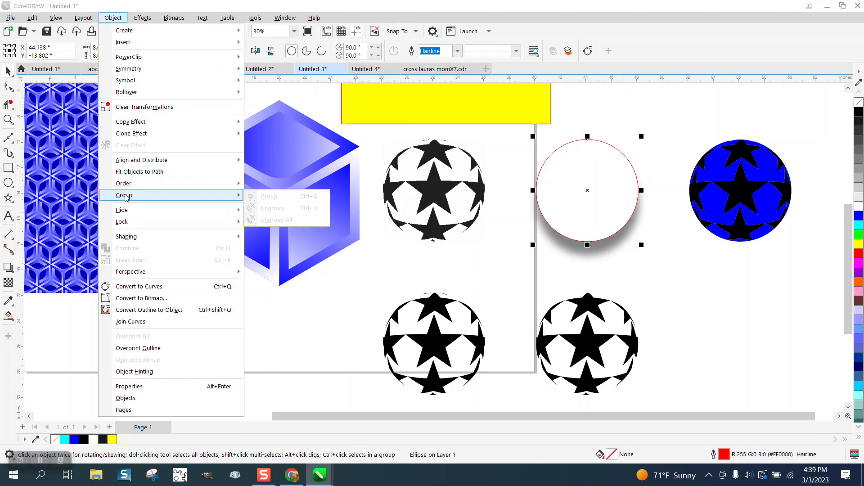
{"action": "left_click", "coordinate": [270, 294]}
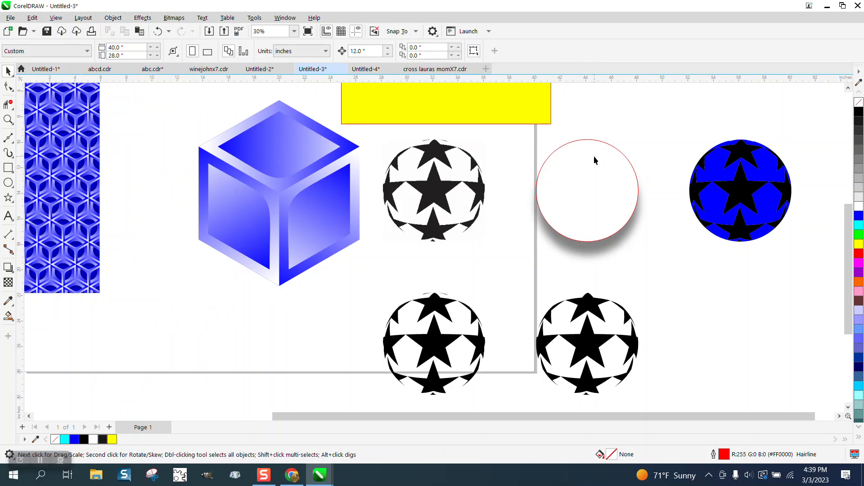
{"action": "left_click_drag", "start_coordinate": [596, 158], "coordinate": [616, 124]}
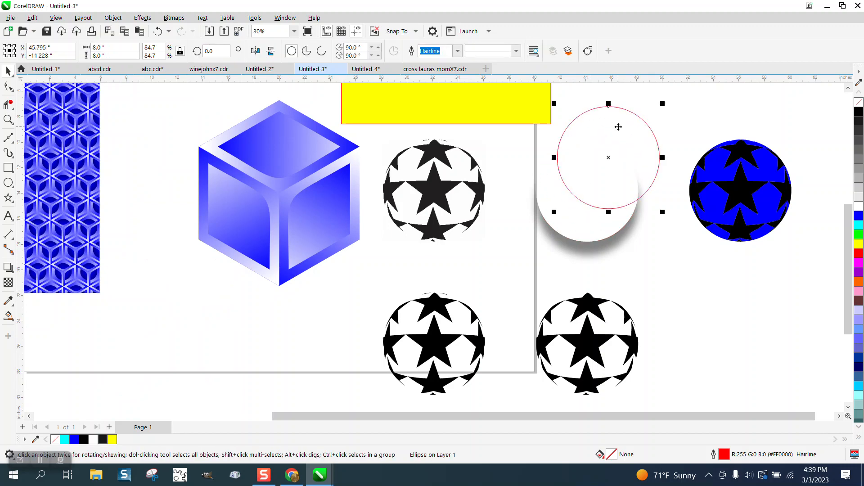
{"action": "key", "text": "Delete"}
Nudge the blue star ball group 12 inches left onto the trimmed shadow
{"action": "left_click", "coordinate": [714, 162]}
{"action": "key", "text": "Left"}
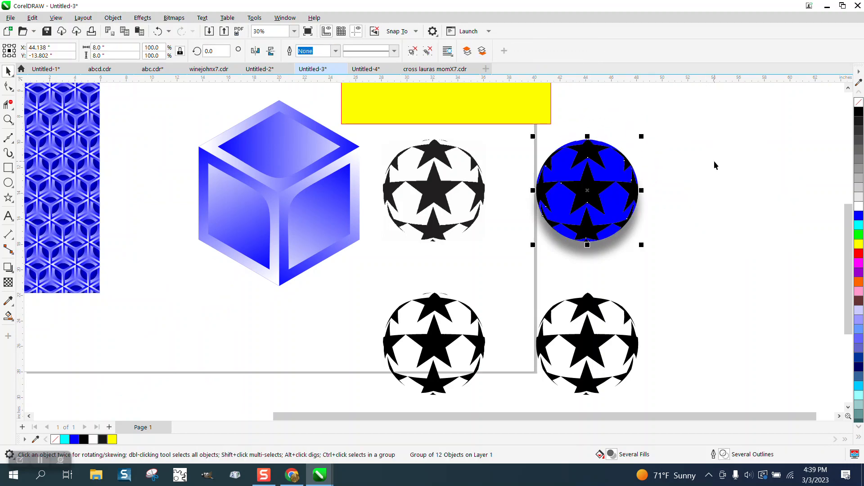
Group the blue star ball with its shadow and nudge the group 24 inches left into the cube
{"action": "left_click_drag", "start_coordinate": [670, 121], "coordinate": [507, 279]}
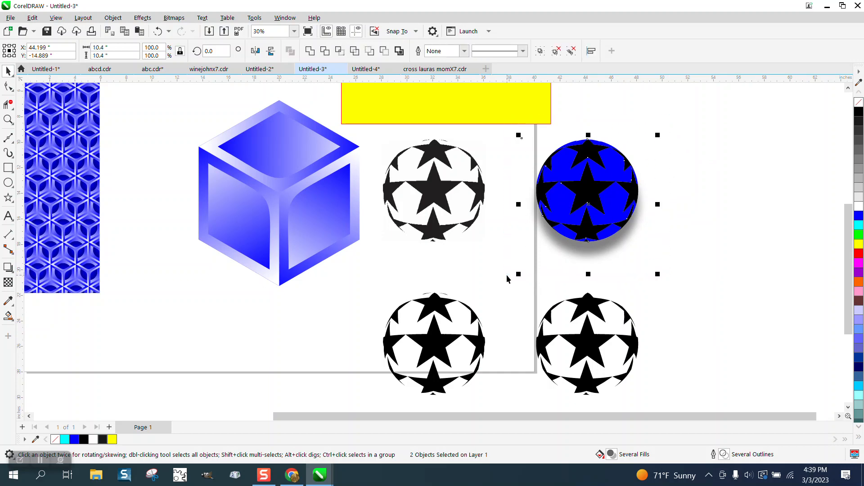
{"action": "key", "text": "ctrl+g"}
{"action": "key", "text": "Left"}
{"action": "key", "text": "Left"}
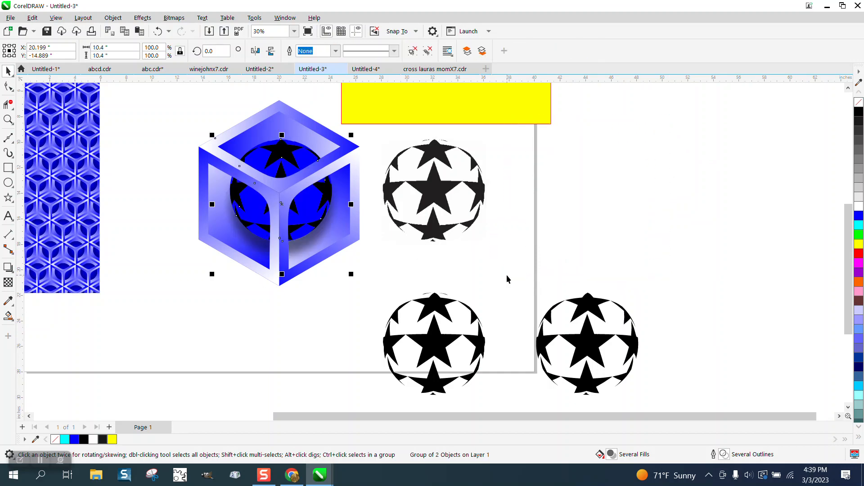
Examine the star ball and its shadow inside the cube up close
{"action": "left_click", "coordinate": [8, 119]}
{"action": "left_click_drag", "start_coordinate": [165, 113], "coordinate": [495, 301]}
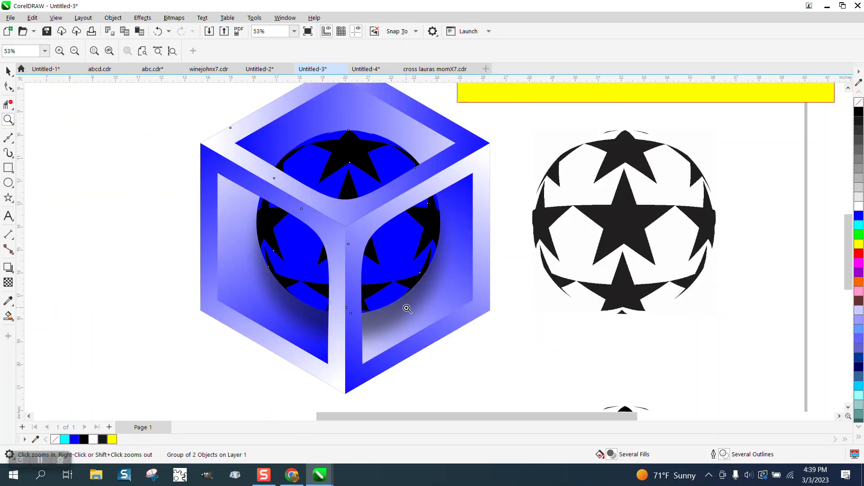
{"action": "right_click", "coordinate": [386, 288]}
{"action": "right_click", "coordinate": [380, 279]}
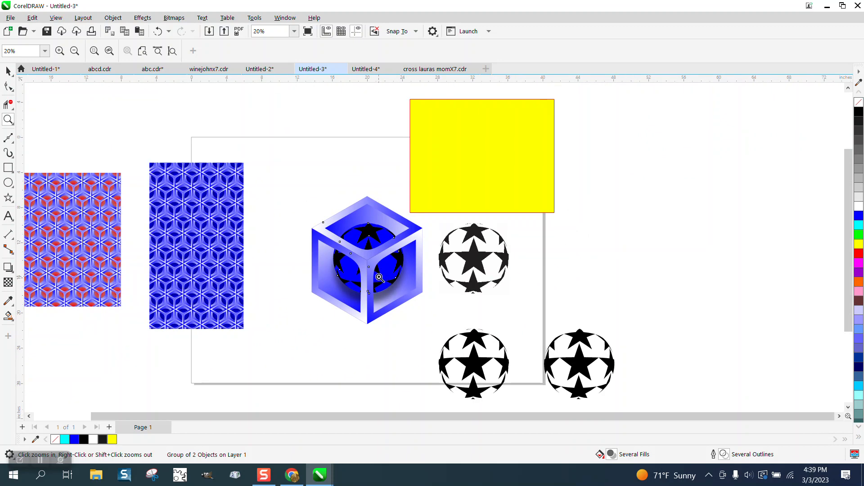
{"action": "left_click_drag", "start_coordinate": [301, 189], "coordinate": [459, 329]}
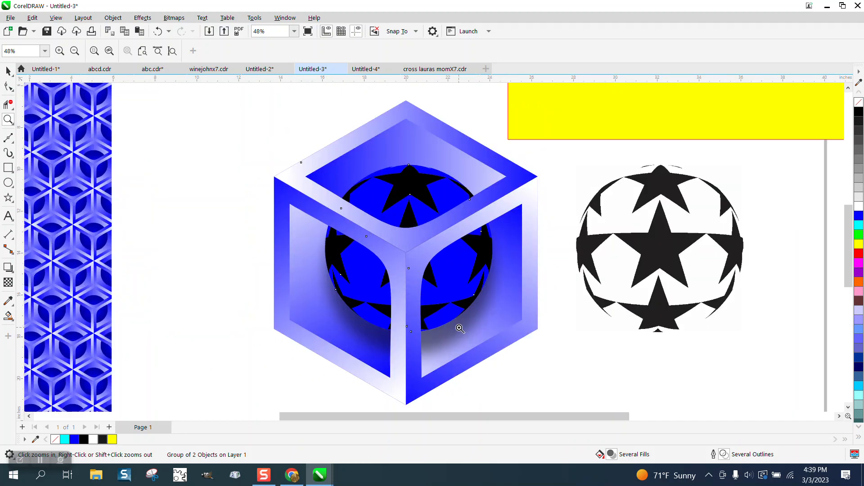